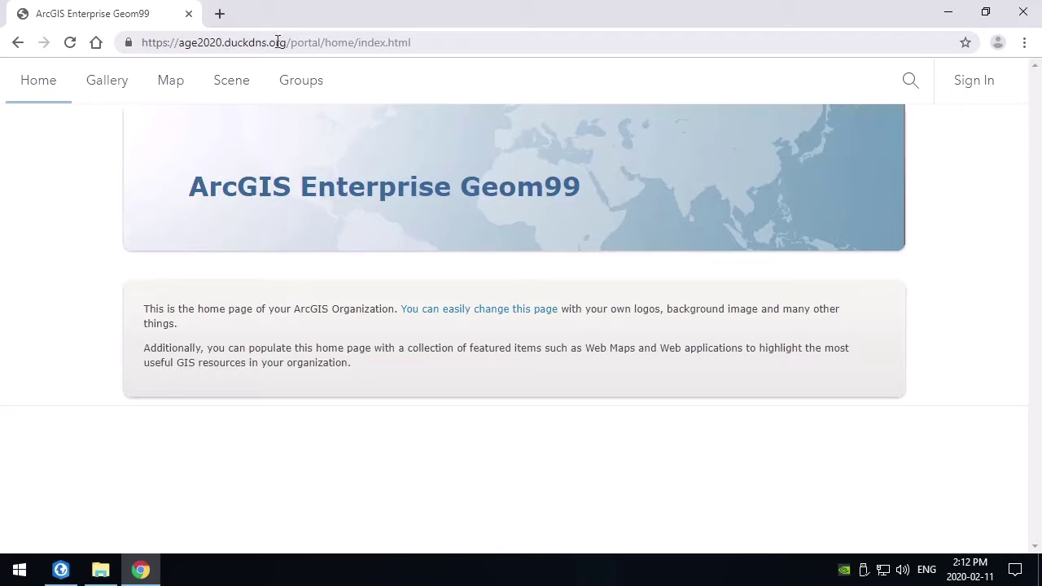
# Select the address bar showing age2020.duckdns.org/portal/home on the Geom99 portal home page
pyautogui.click(321, 41)
# Highlight 'portal/home' in the address bar, then go to the portal's Sign In page
pyautogui.click(294, 44)
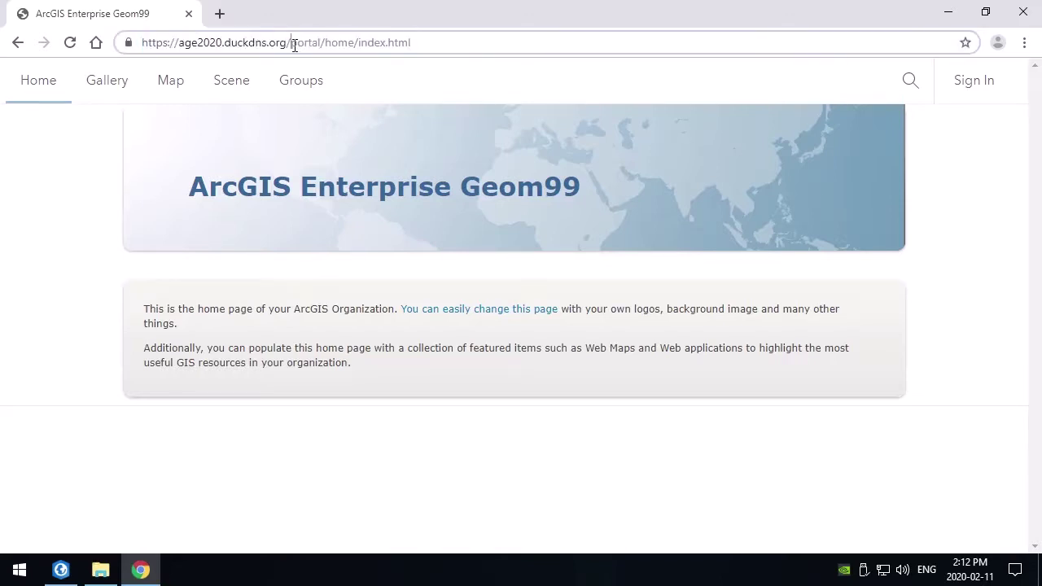
pyautogui.moveTo(293, 45); pyautogui.dragTo(353, 49)
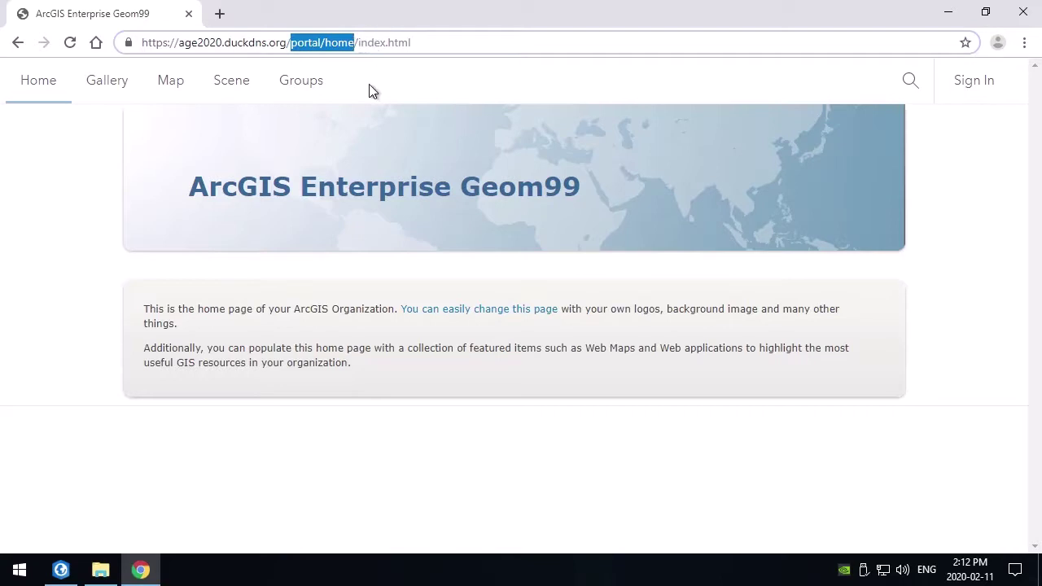
pyautogui.click(447, 90)
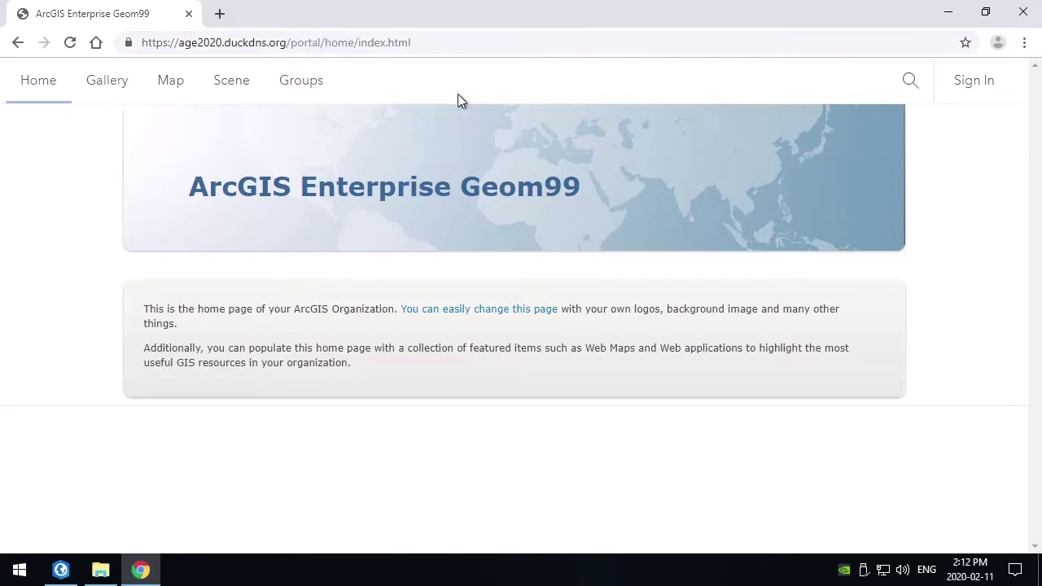
pyautogui.click(973, 81)
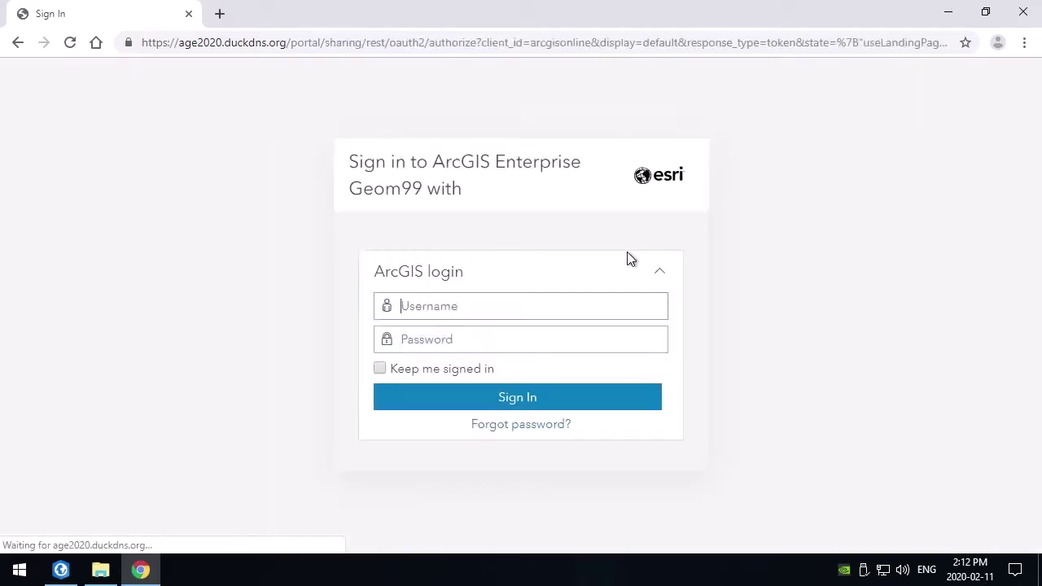
# Sign in to the Geom99 portal as admin using the autofilled credentials
pyautogui.click(460, 399)
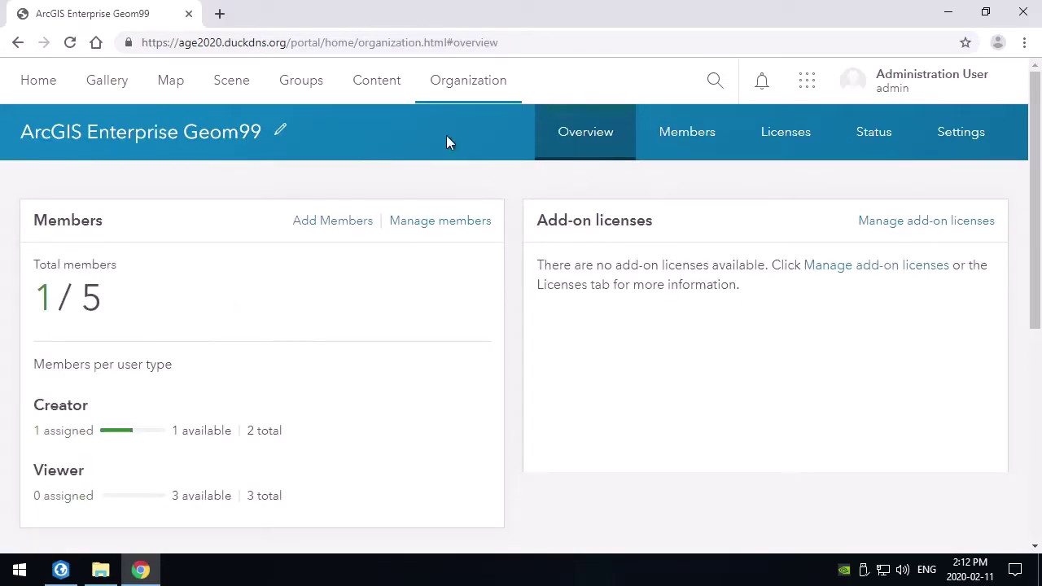
# Open the Content tab to list the admin's 13 items
pyautogui.click(375, 81)
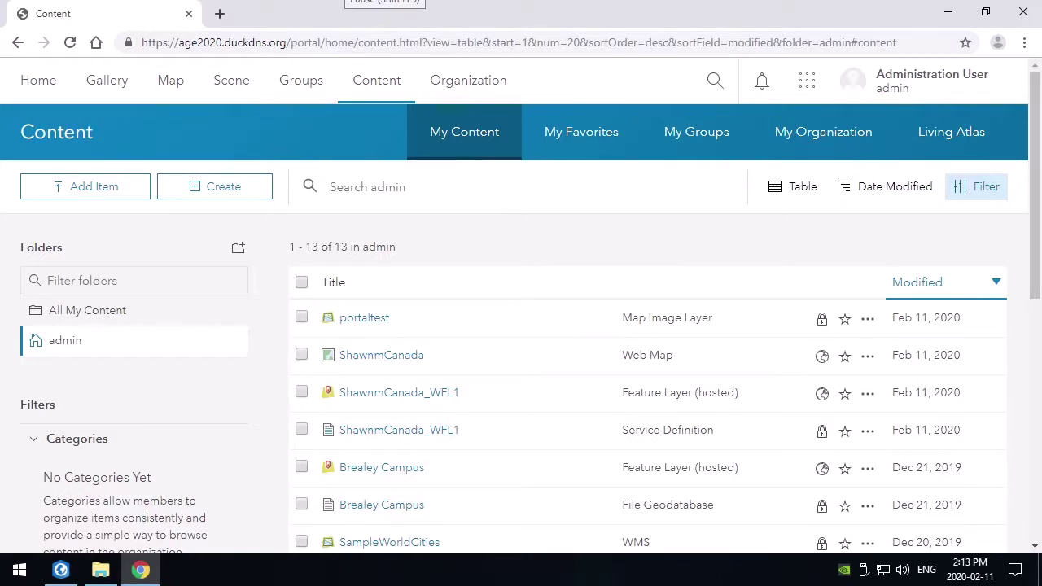
pyautogui.hotkey('ctrl', 't')
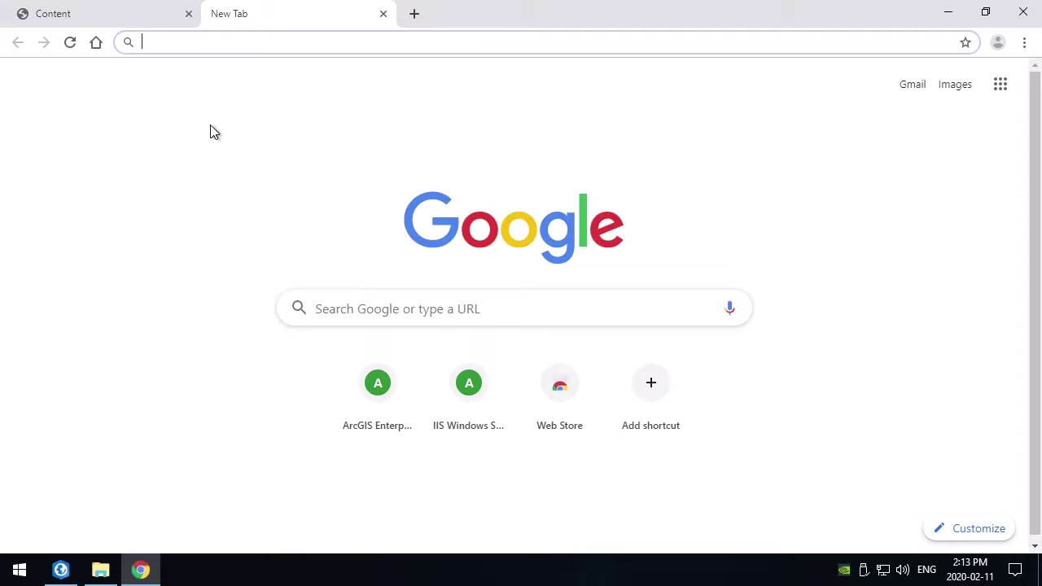
pyautogui.write('age')
pyautogui.press('End')
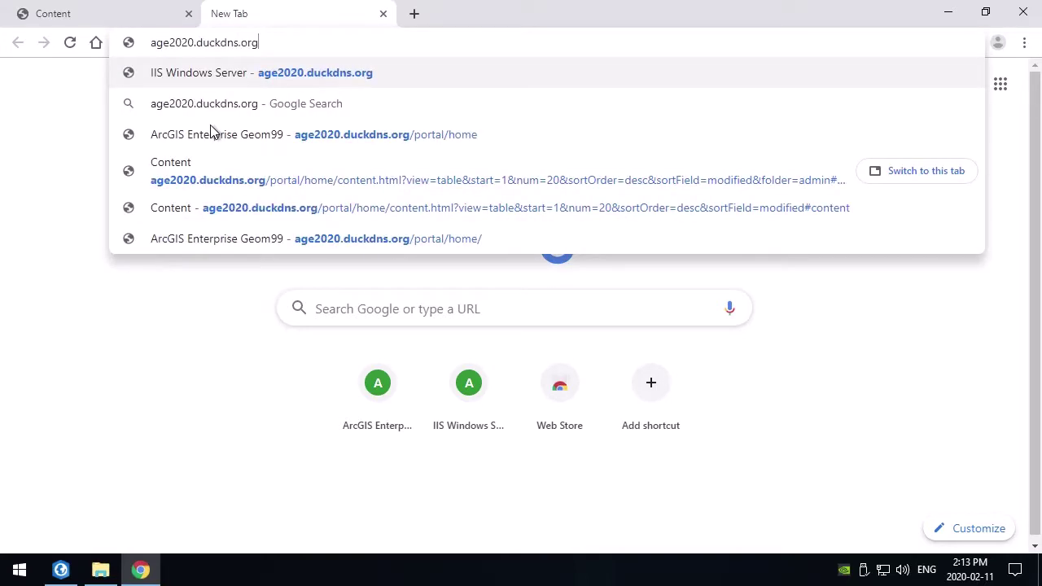
pyautogui.write('/server')
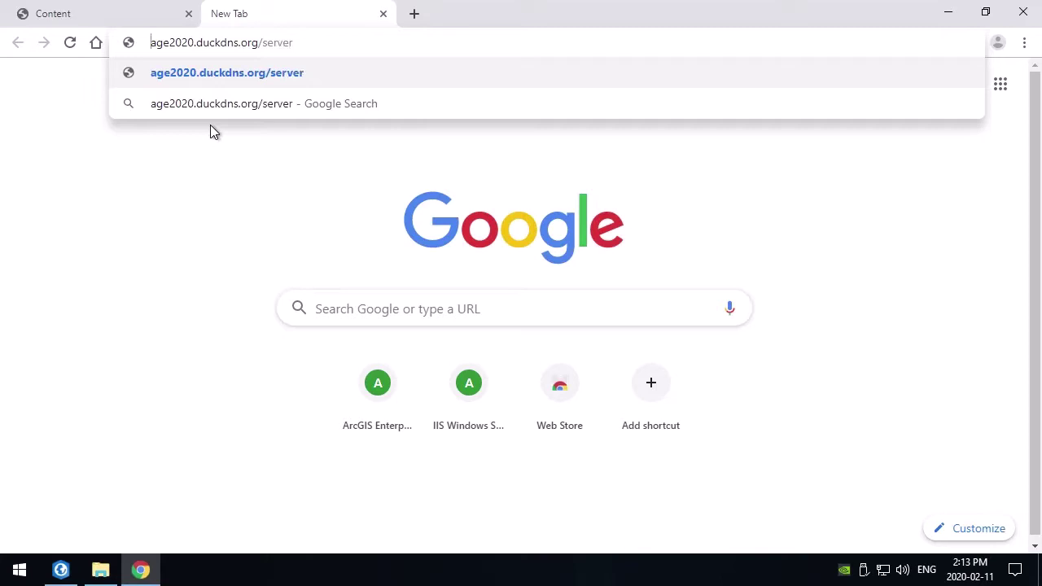
pyautogui.press('Home')
pyautogui.write('https://')
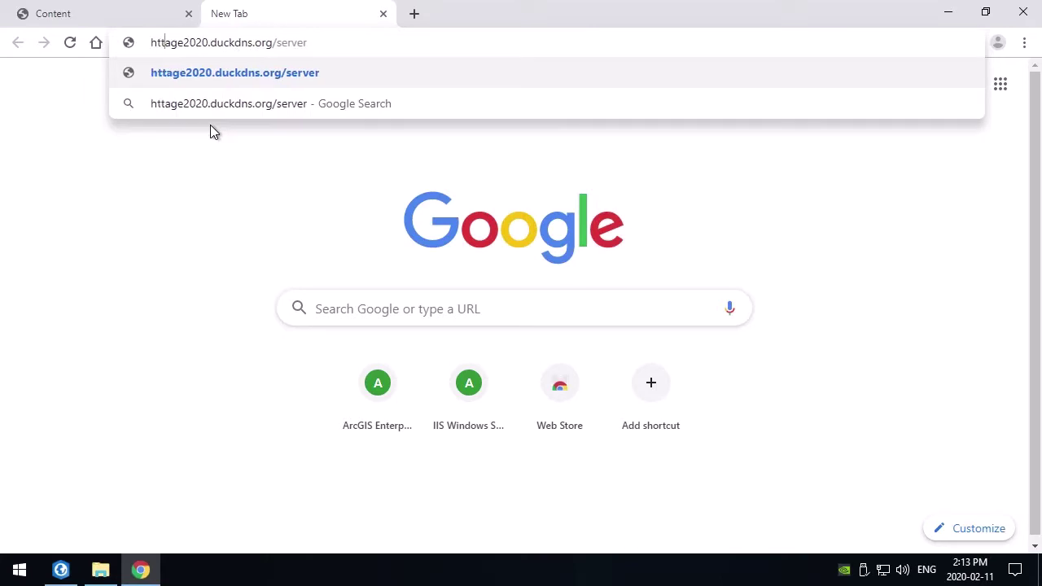
pyautogui.write('//')
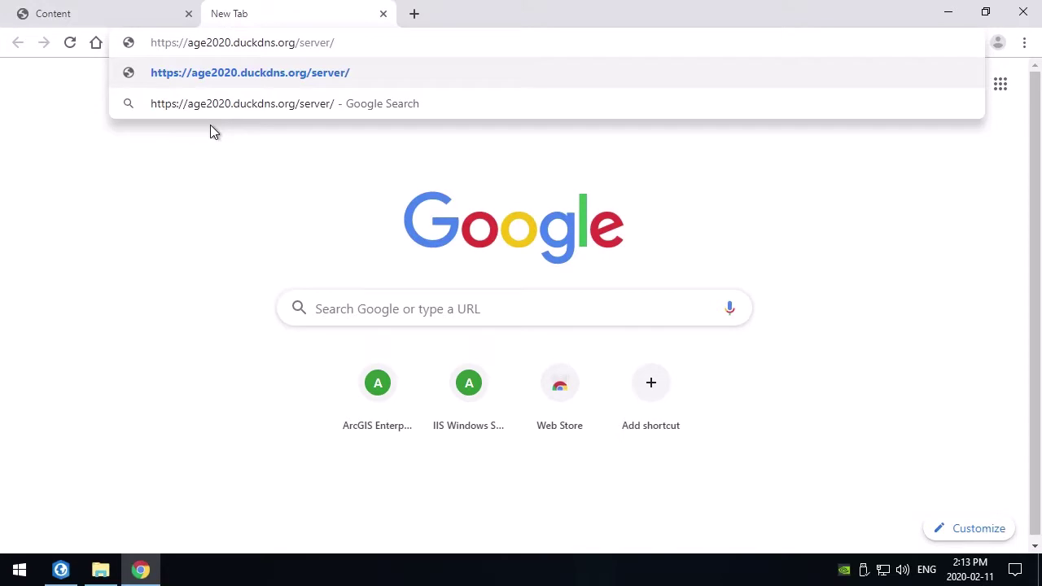
pyautogui.write('manage')
pyautogui.press('Return')
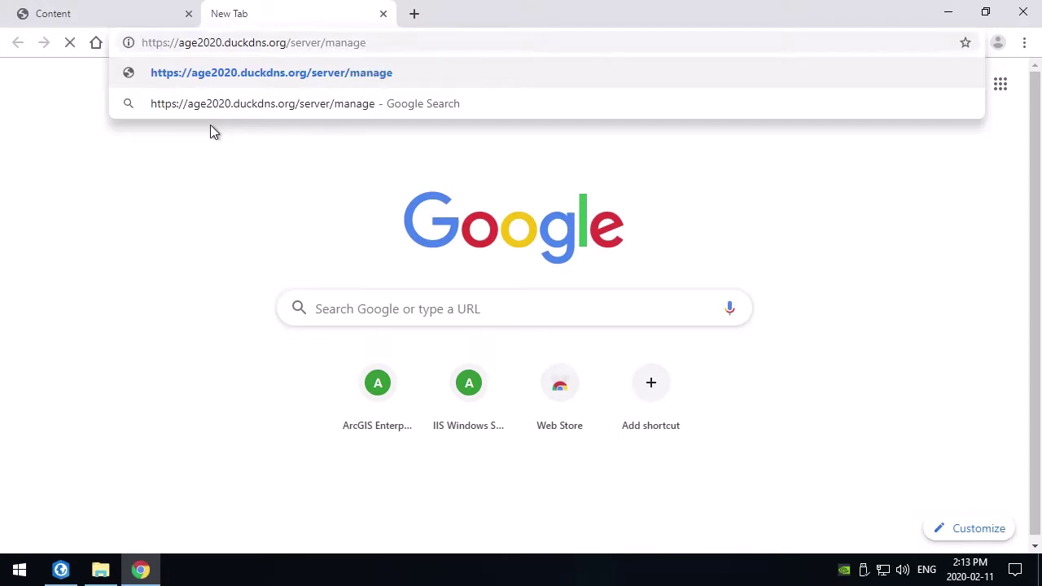
# Correct the address to /server/manager/ and load ArcGIS Server Manager
pyautogui.click(319, 42)
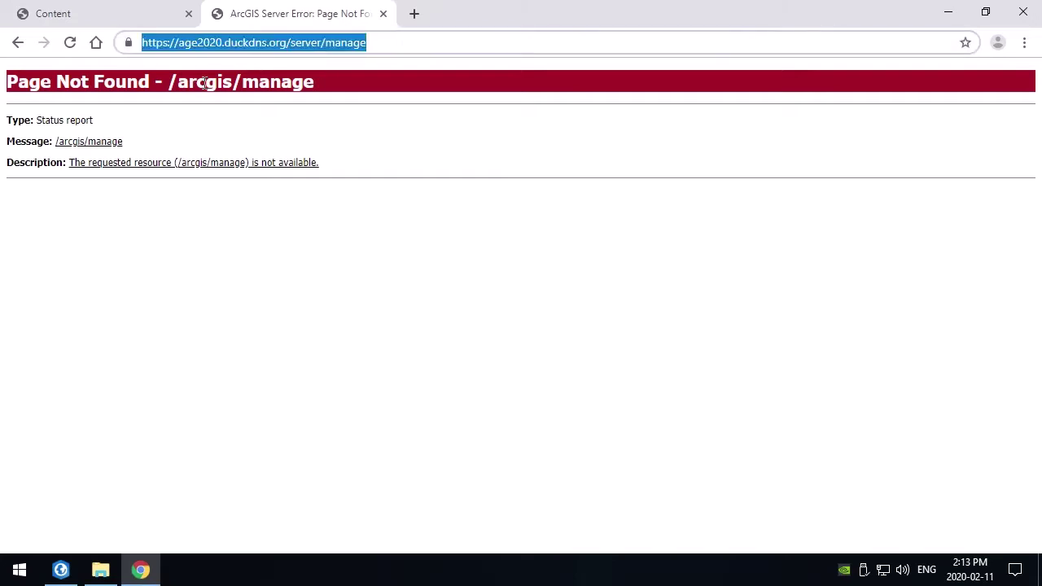
pyautogui.click(382, 43)
pyautogui.write('r/')
pyautogui.press('Return')
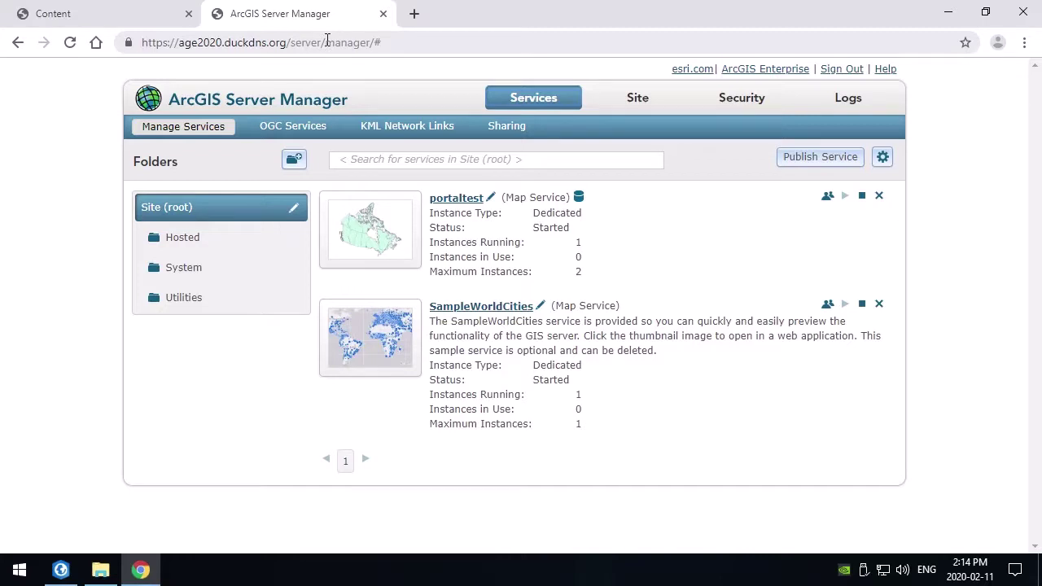
# Compare the portal Content and Server Manager tabs, then open Server Manager's Security page
pyautogui.click(88, 15)
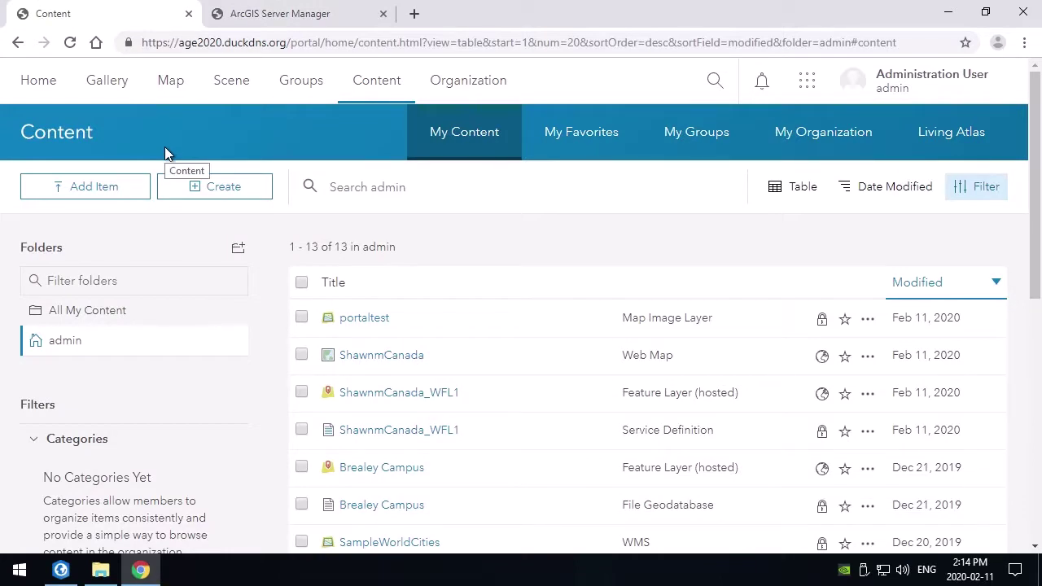
pyautogui.click(279, 14)
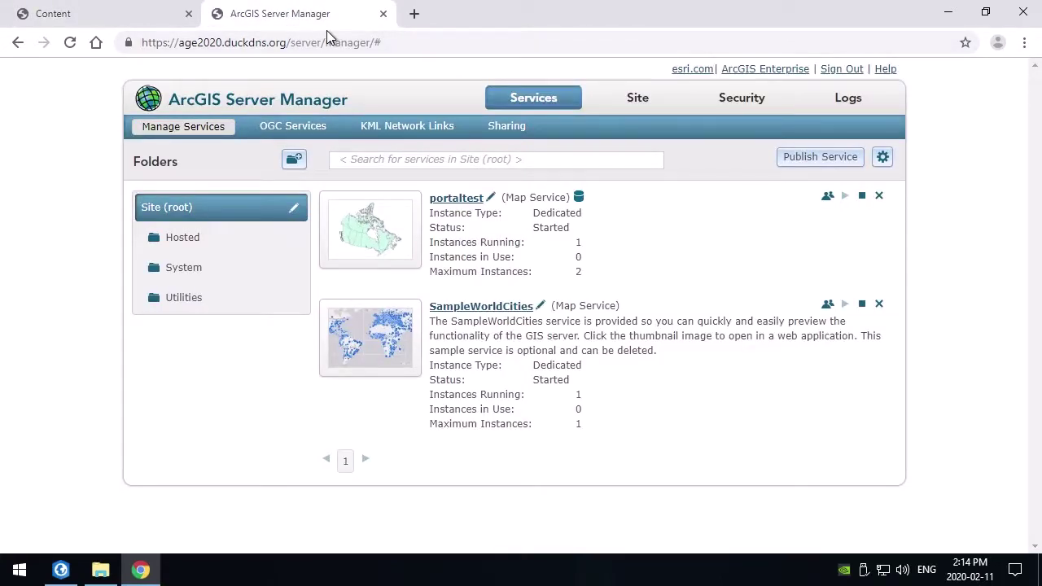
pyautogui.click(135, 24)
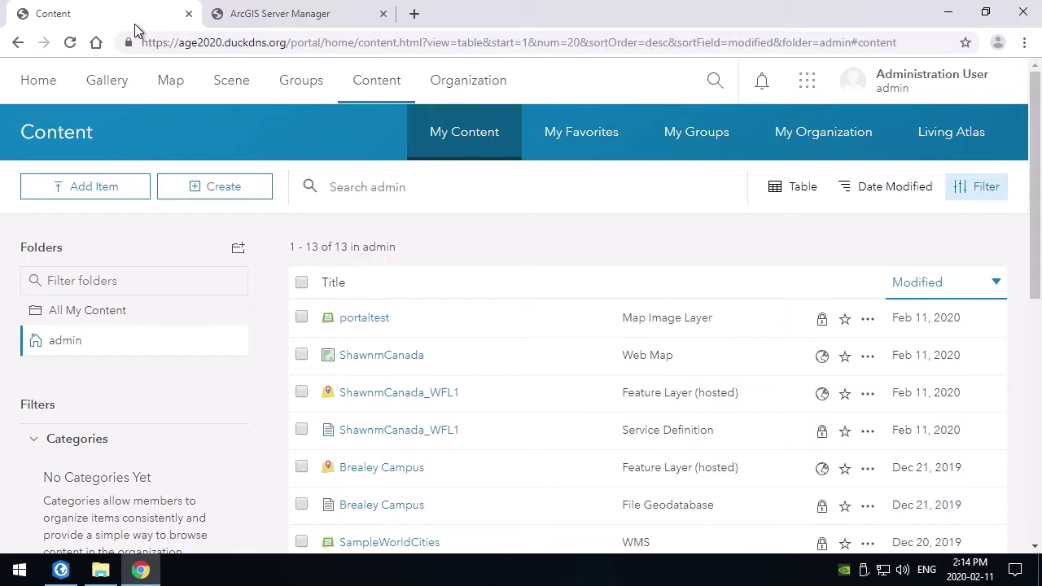
pyautogui.click(241, 16)
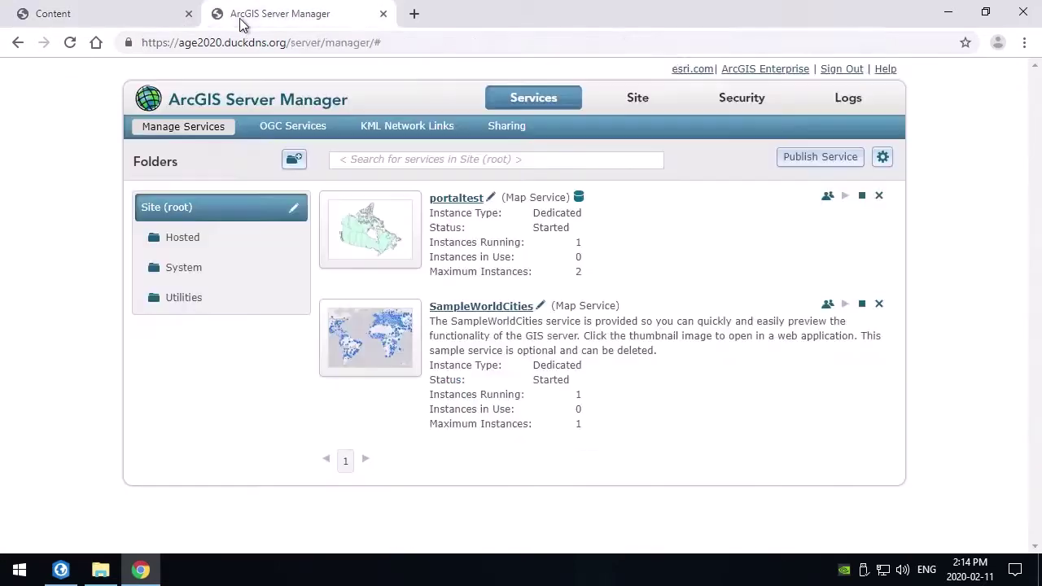
pyautogui.click(732, 106)
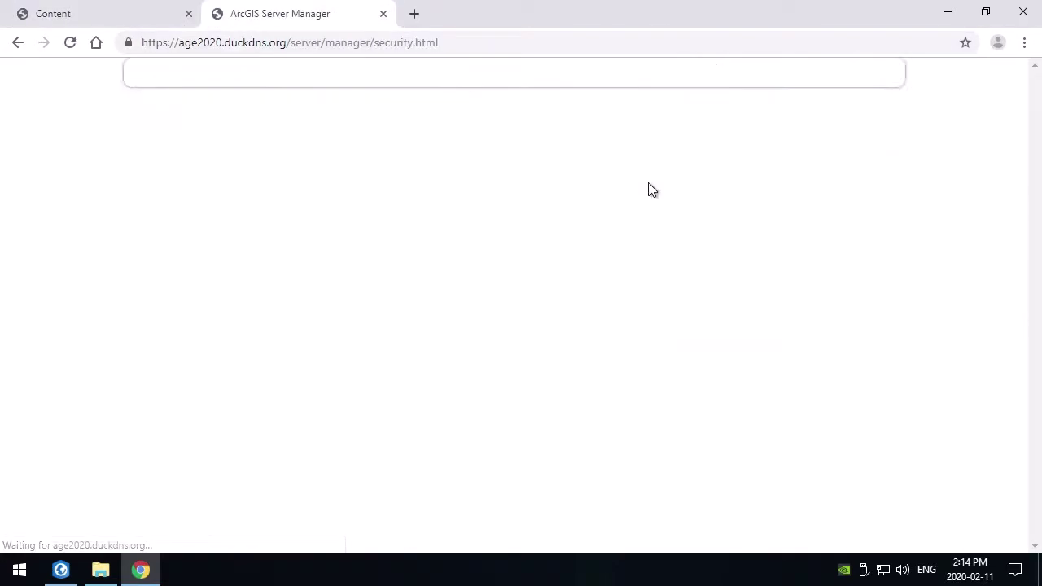
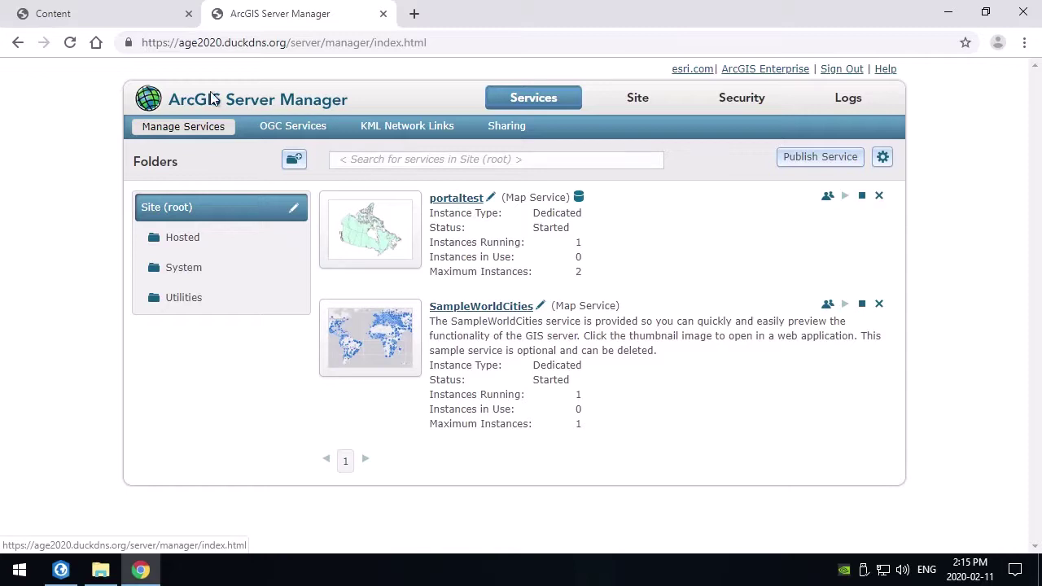
# Switch to the portal's My Content list, where portaltest appears as a Map Image Layer
pyautogui.click(82, 18)
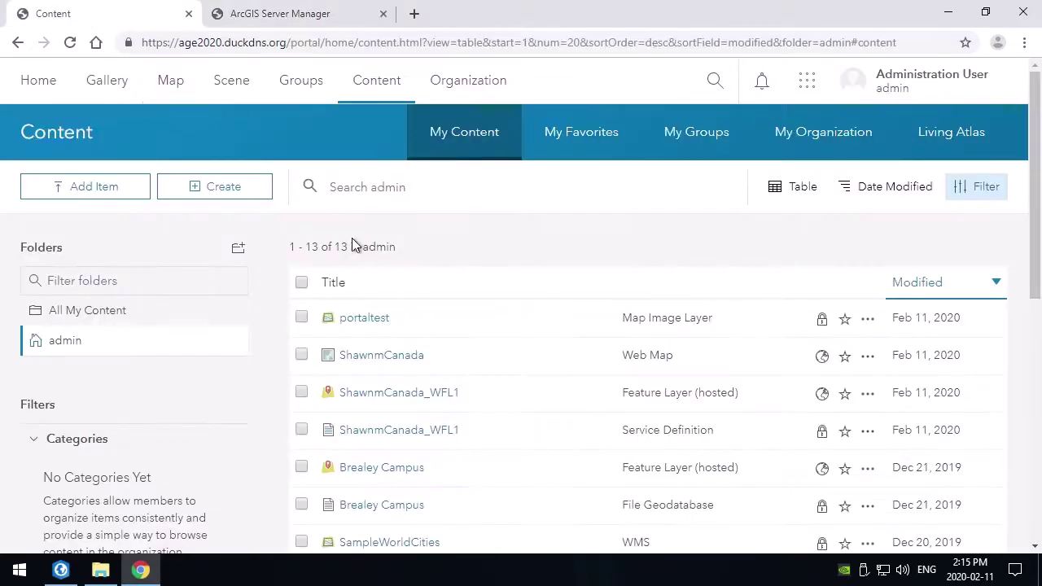
# Open portaltest's item details, then its layer's portaltest (MapServer) REST page
pyautogui.click(868, 321)
pyautogui.click(829, 350)
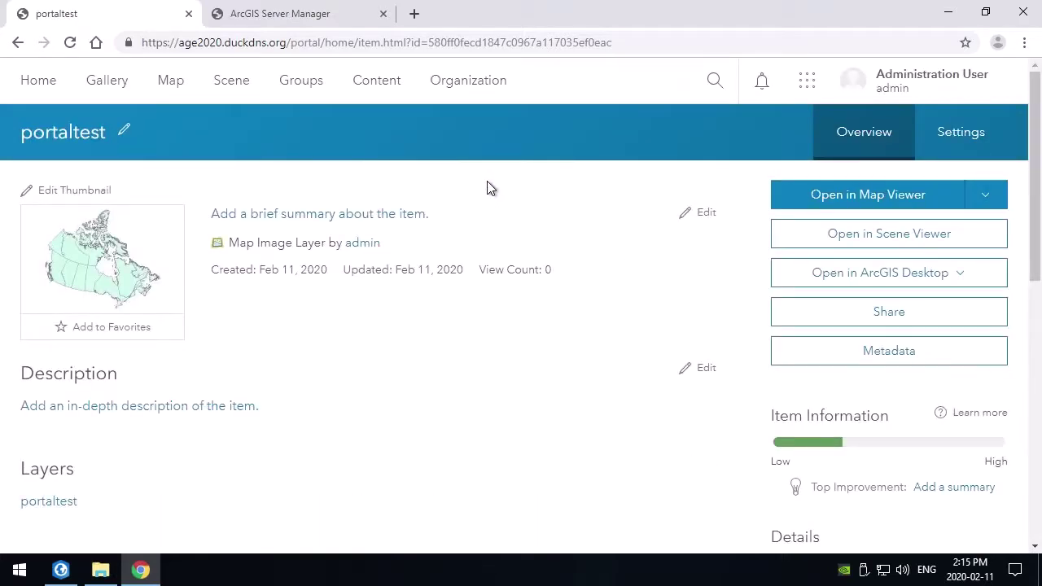
pyautogui.scroll(-2, 442, 286)
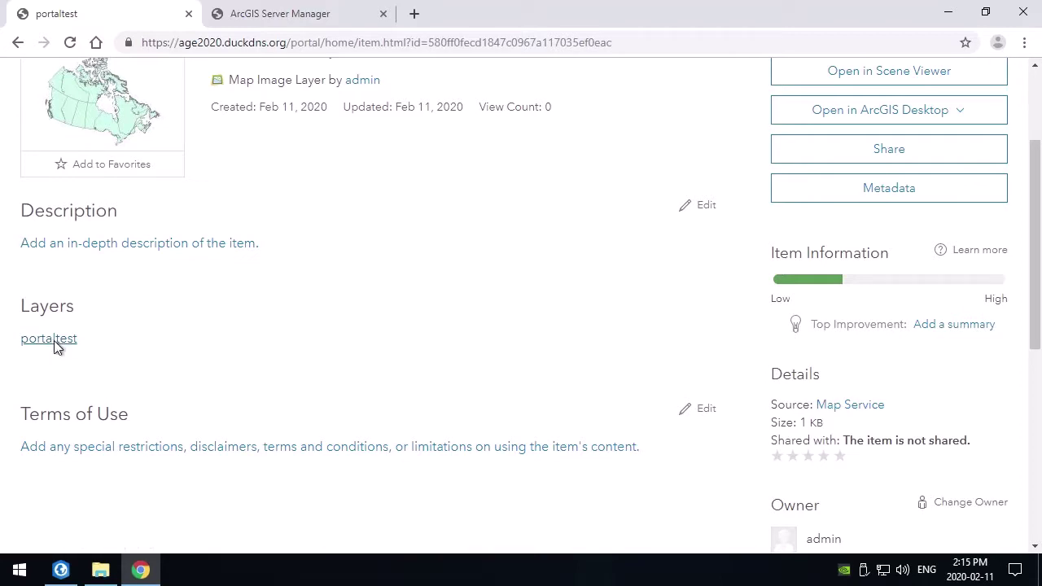
pyautogui.click(51, 340)
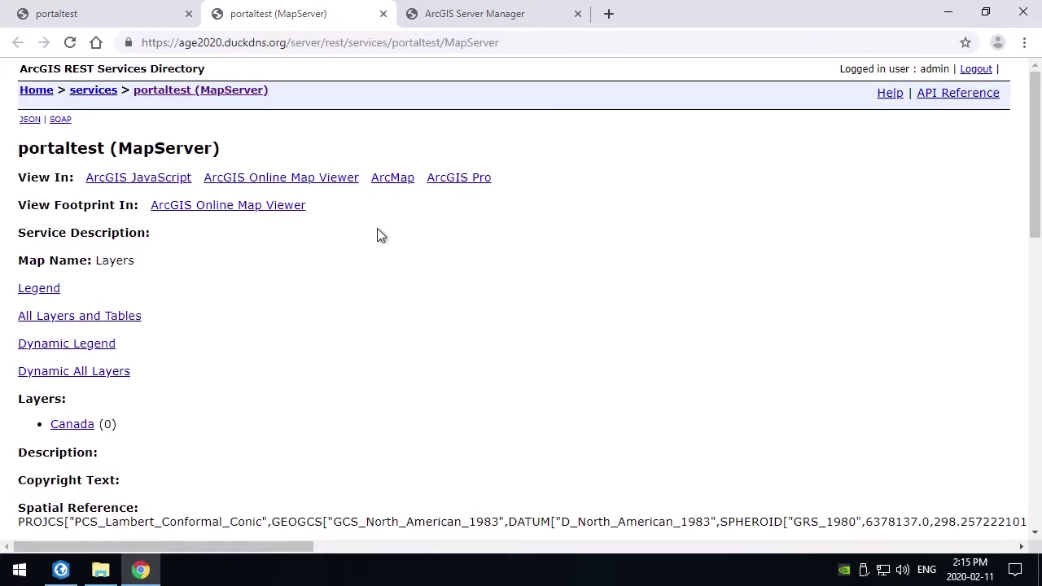
# Review the portaltest (MapServer) REST page listing the Canada layer
pyautogui.scroll(-1, 305, 303)
pyautogui.scroll(-1, 306, 304)
pyautogui.scroll(2, 305, 304)
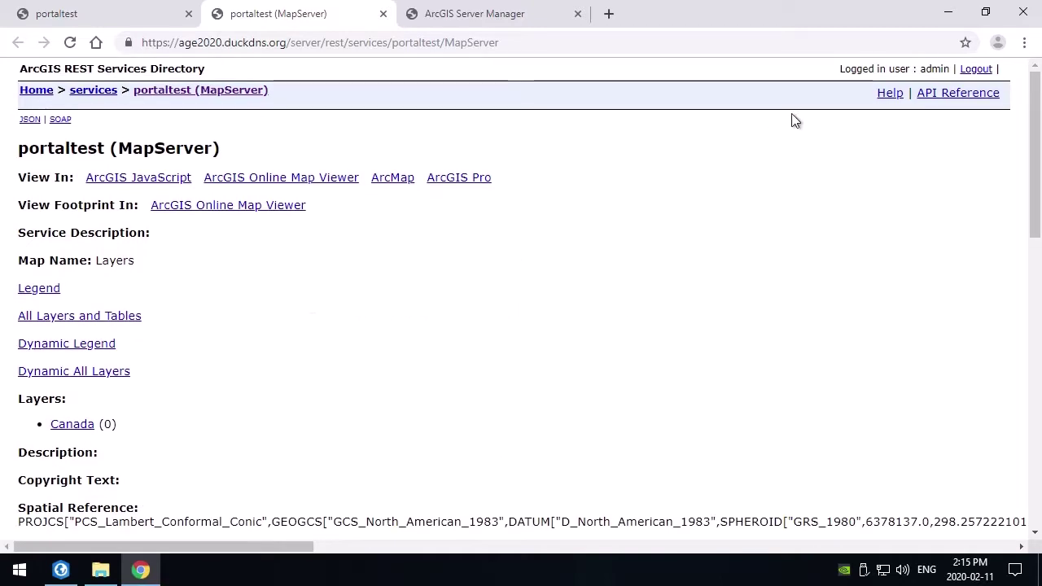
pyautogui.moveTo(841, 71); pyautogui.dragTo(1008, 77)
# Open portaltest's sharing options, cancel without changes, and return to the Server Manager services list
pyautogui.click(1008, 77)
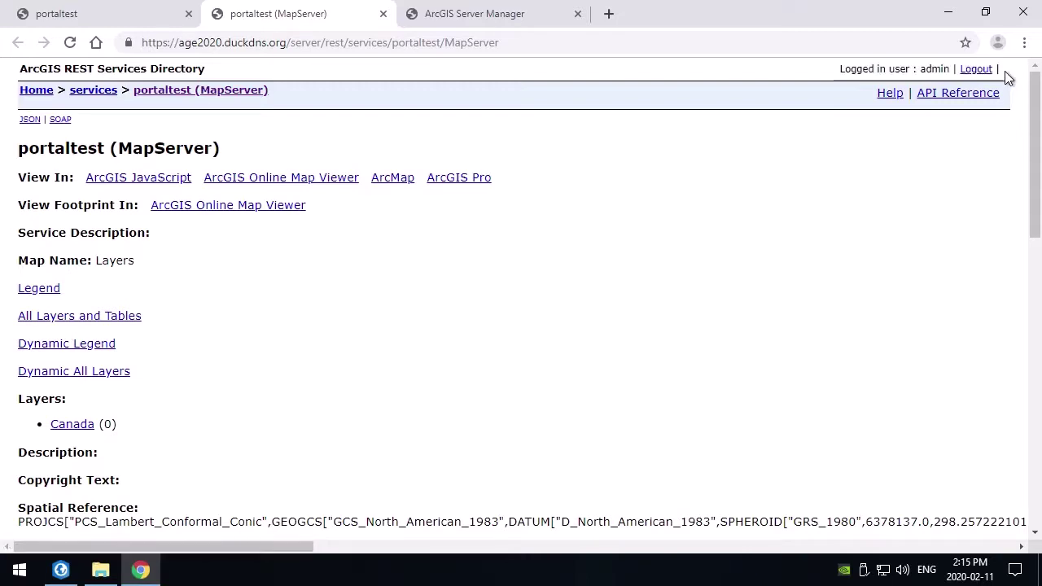
pyautogui.click(107, 14)
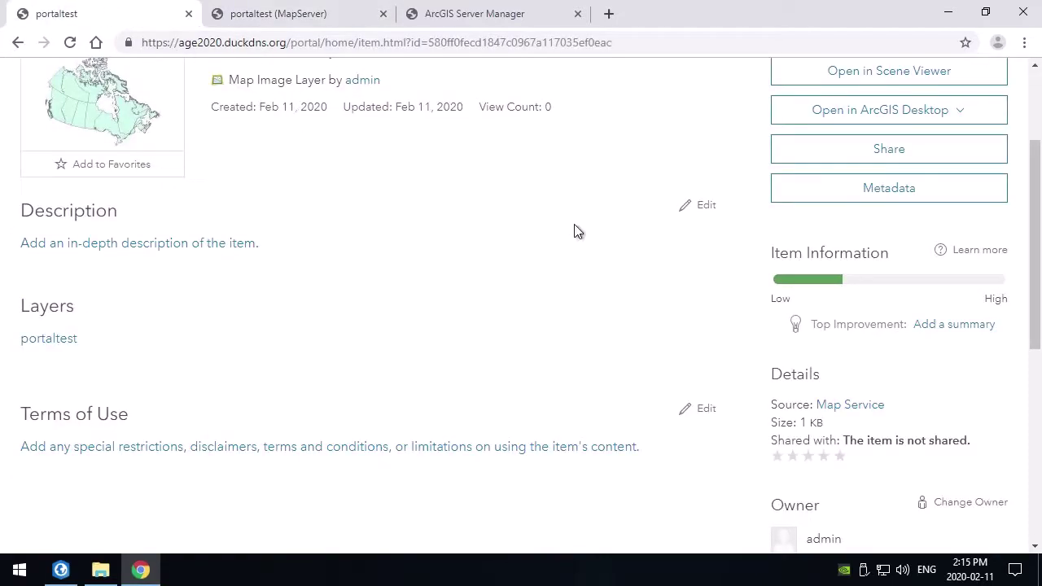
pyautogui.scroll(3, 575, 230)
pyautogui.click(912, 316)
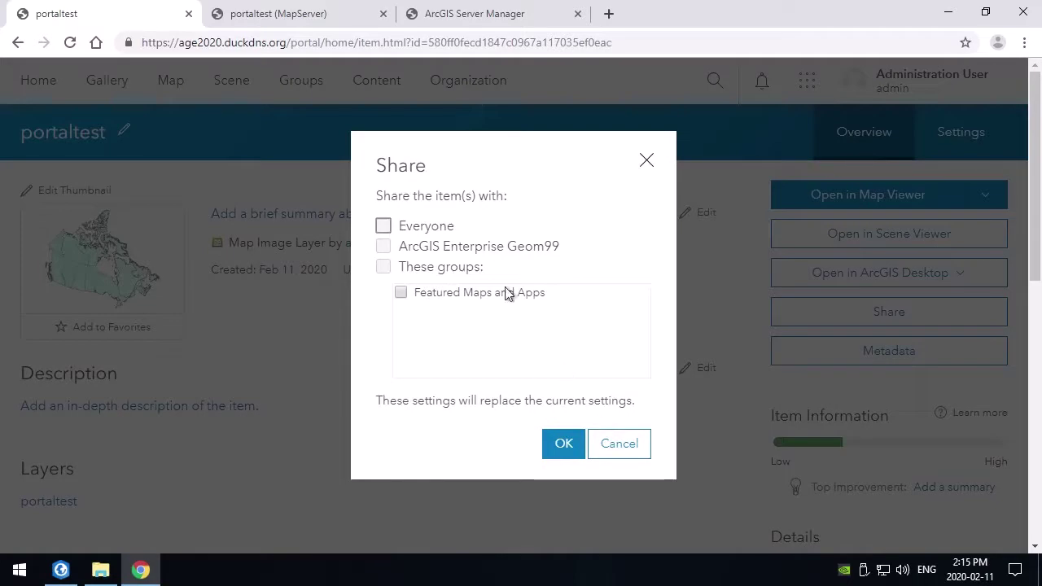
pyautogui.click(638, 453)
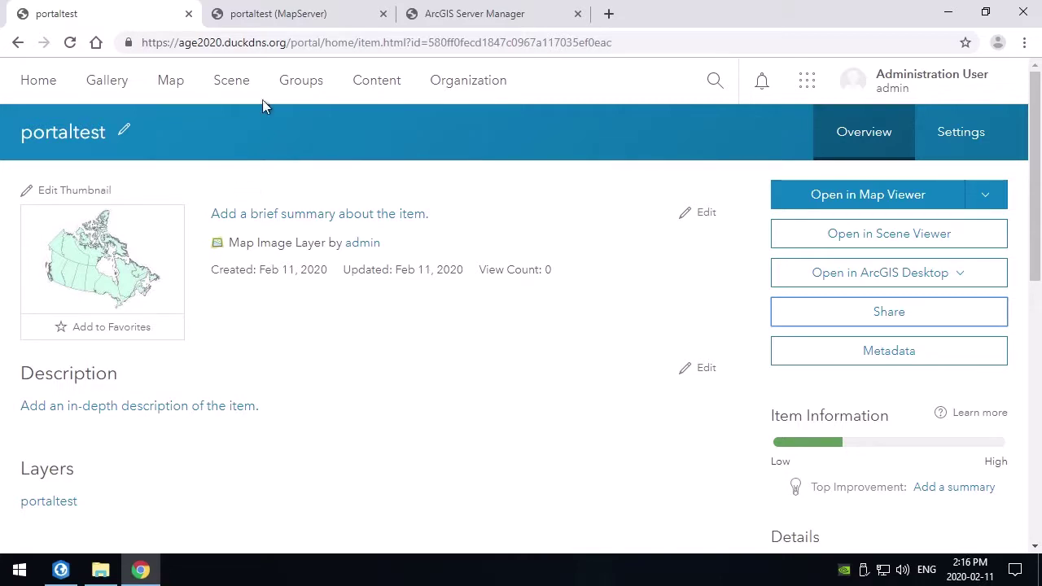
pyautogui.click(453, 16)
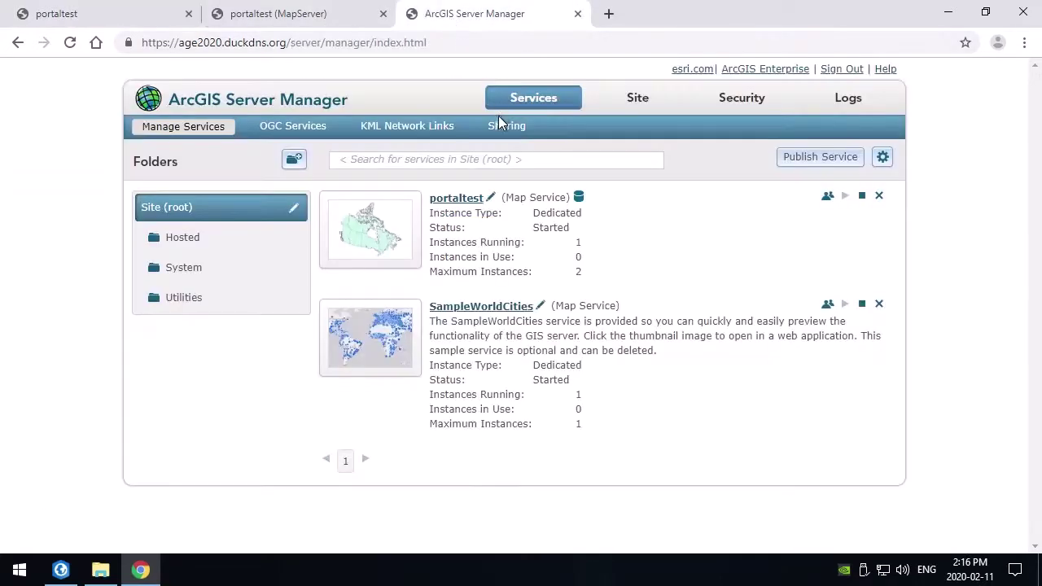
# Review portaltest's Parameters, Capabilities, Pooling, Processes, Caching and Item Description settings
pyautogui.click(491, 198)
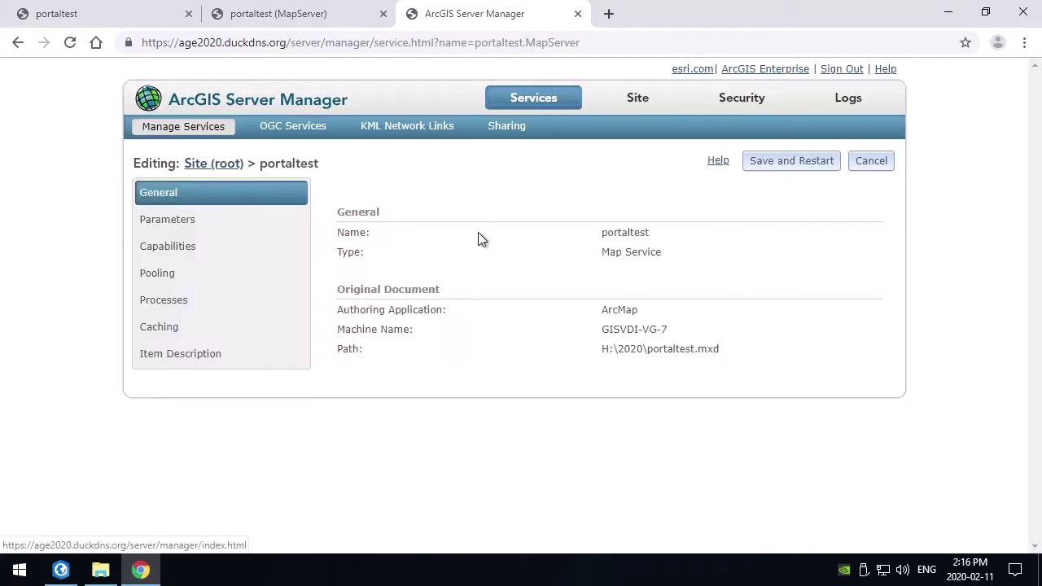
pyautogui.click(152, 228)
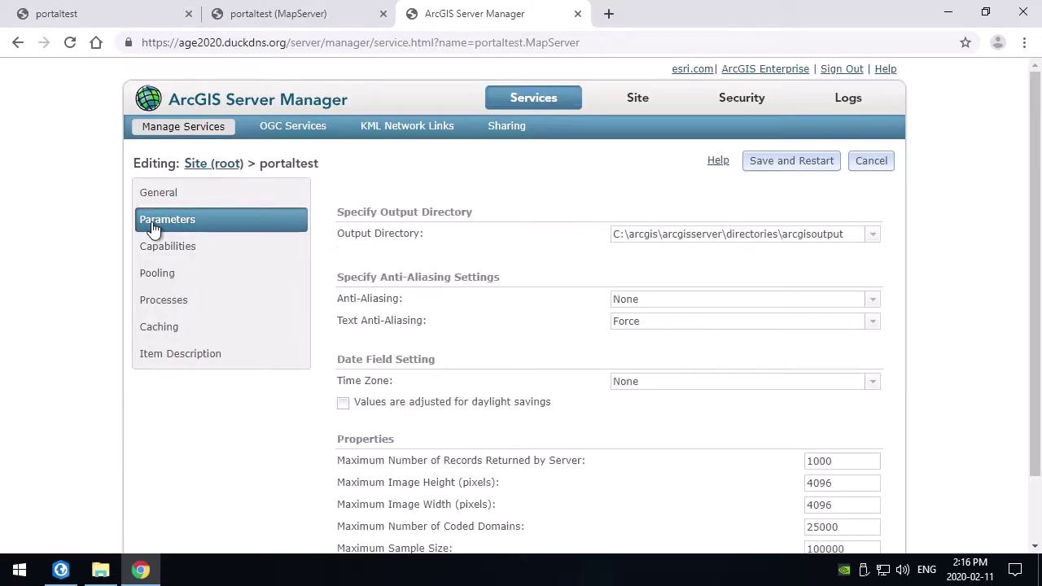
pyautogui.click(216, 249)
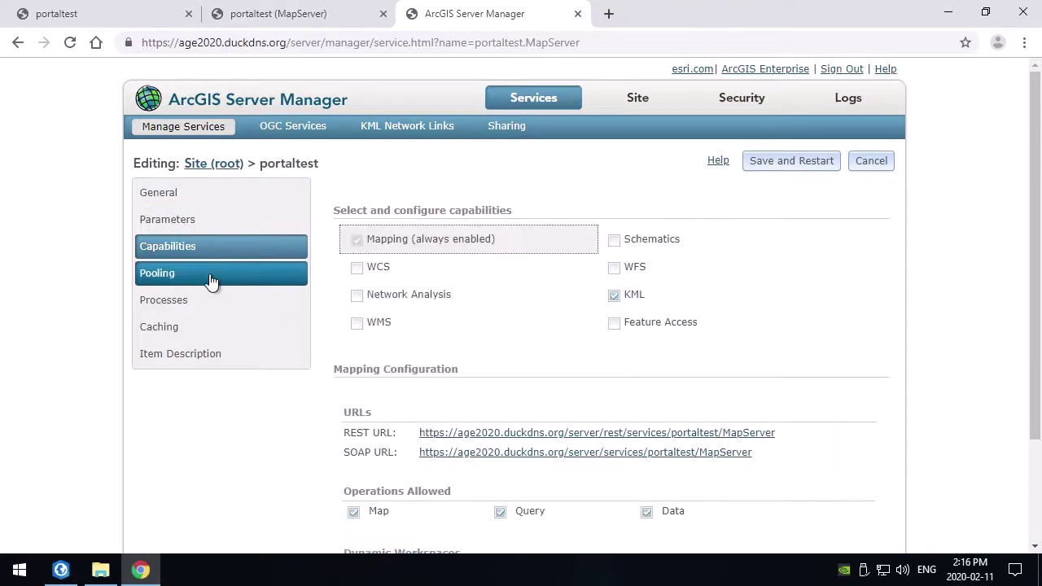
pyautogui.click(210, 281)
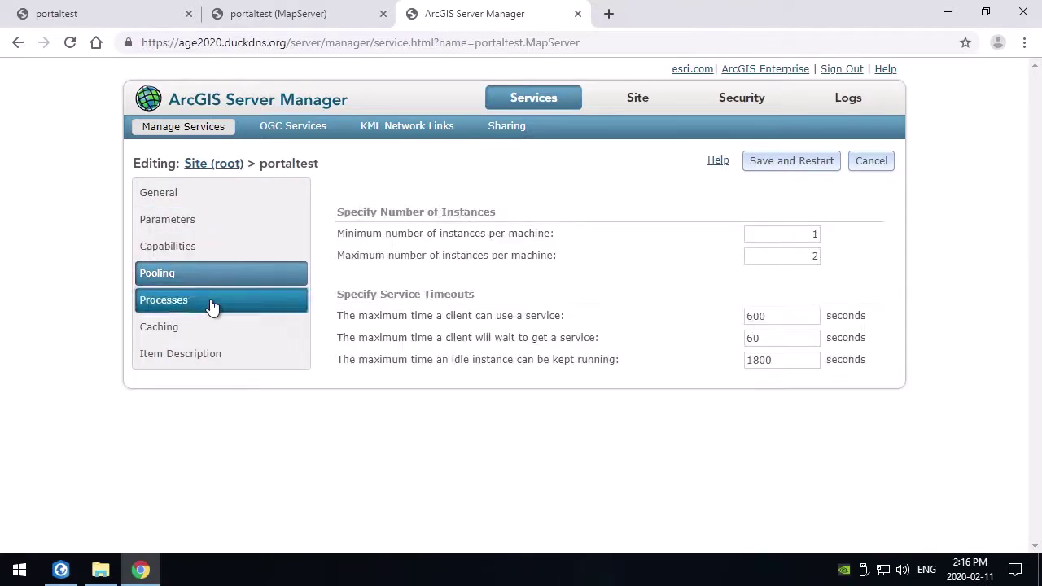
pyautogui.click(212, 304)
pyautogui.click(221, 335)
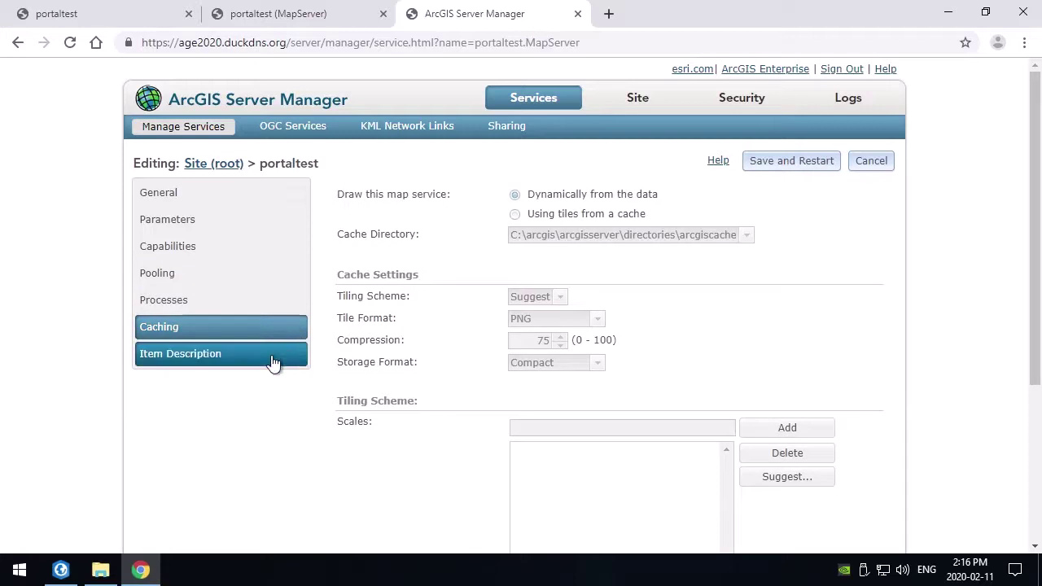
pyautogui.click(284, 355)
# Leave the service settings unchanged and bring the portaltest MapServer REST page back
pyautogui.click(215, 200)
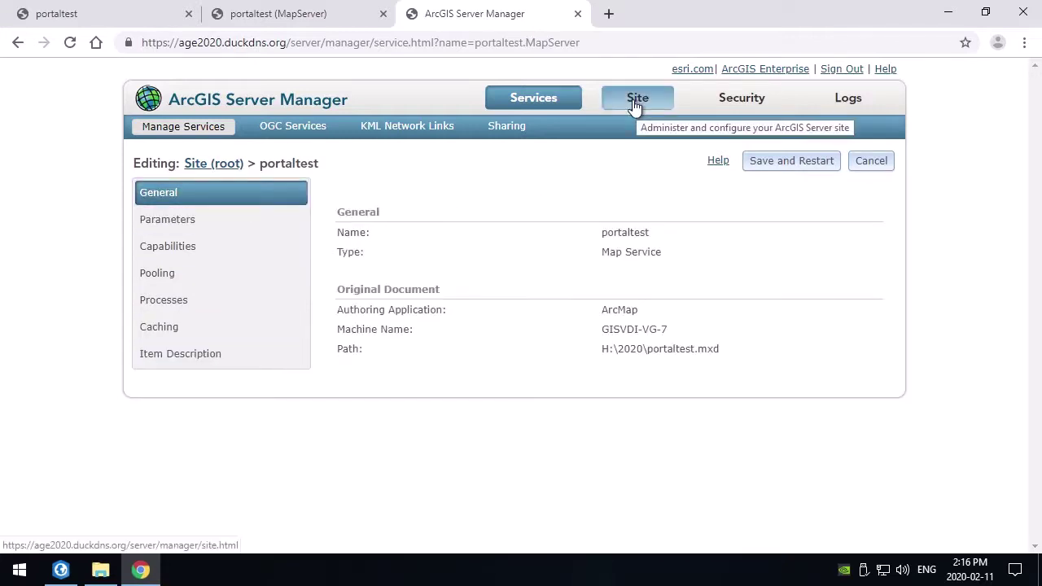
pyautogui.click(213, 164)
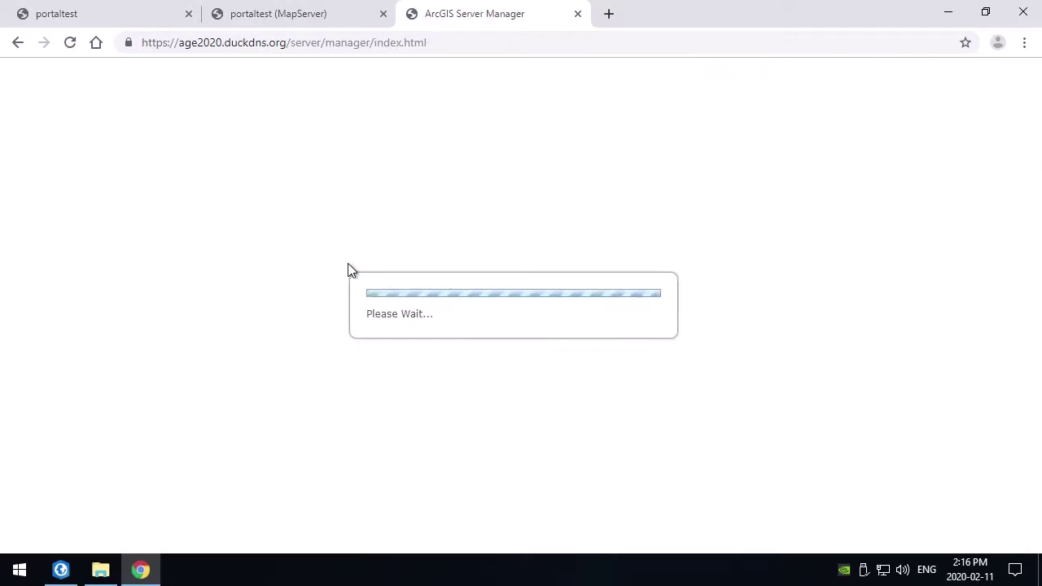
pyautogui.click(325, 14)
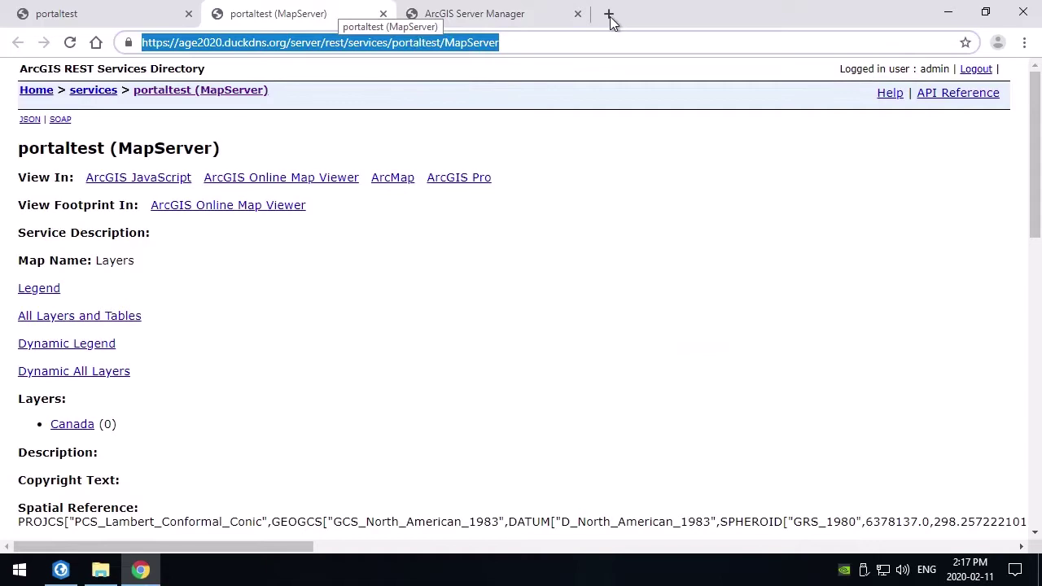
# Load the /server/rest/services root anonymously in an incognito window, then minimize it
pyautogui.click(1025, 46)
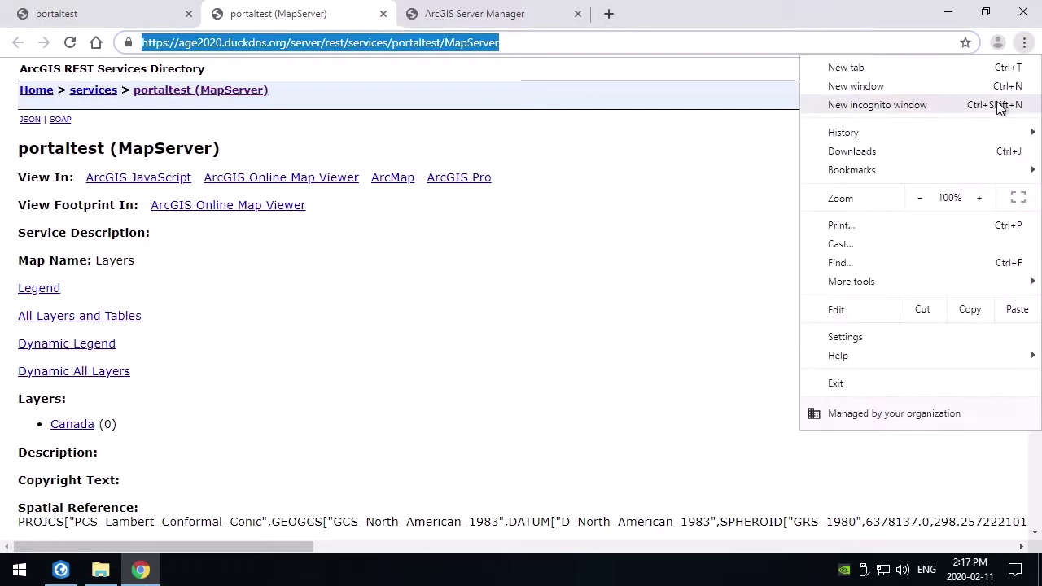
pyautogui.click(1007, 104)
pyautogui.write('https://age2020.duckdns.org/server/rest/services/')
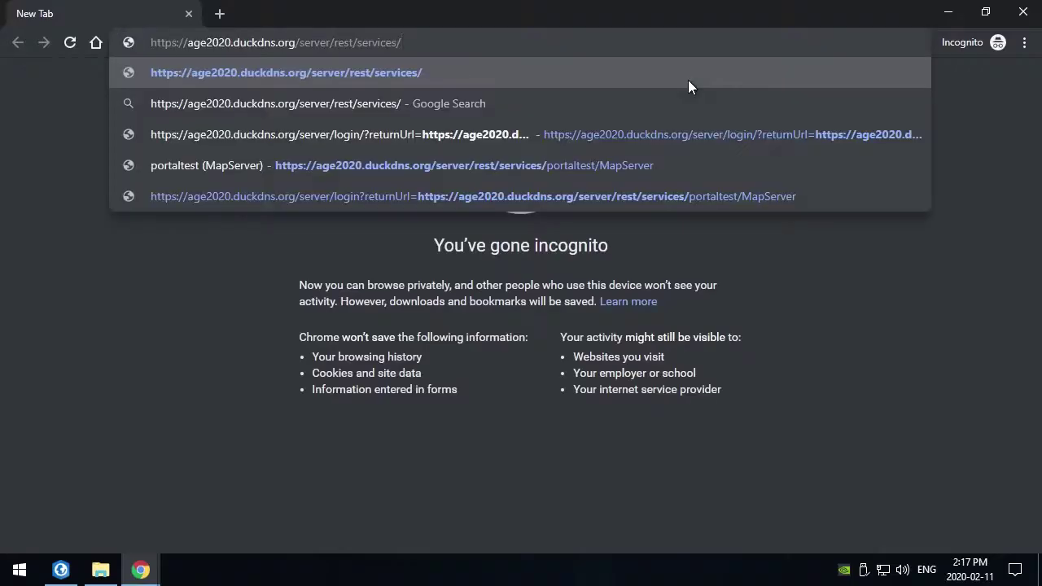
pyautogui.press('Return')
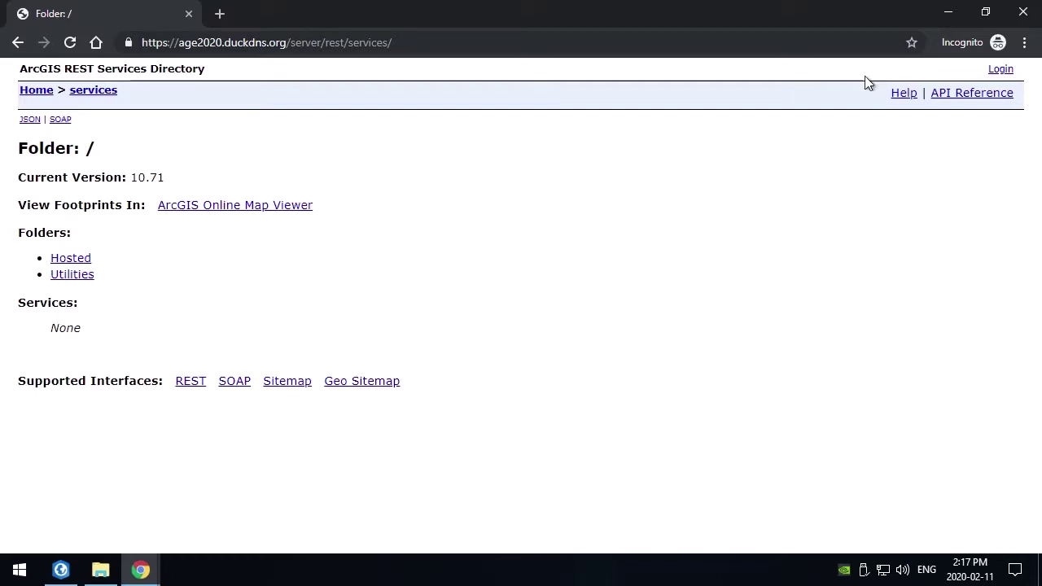
pyautogui.click(949, 13)
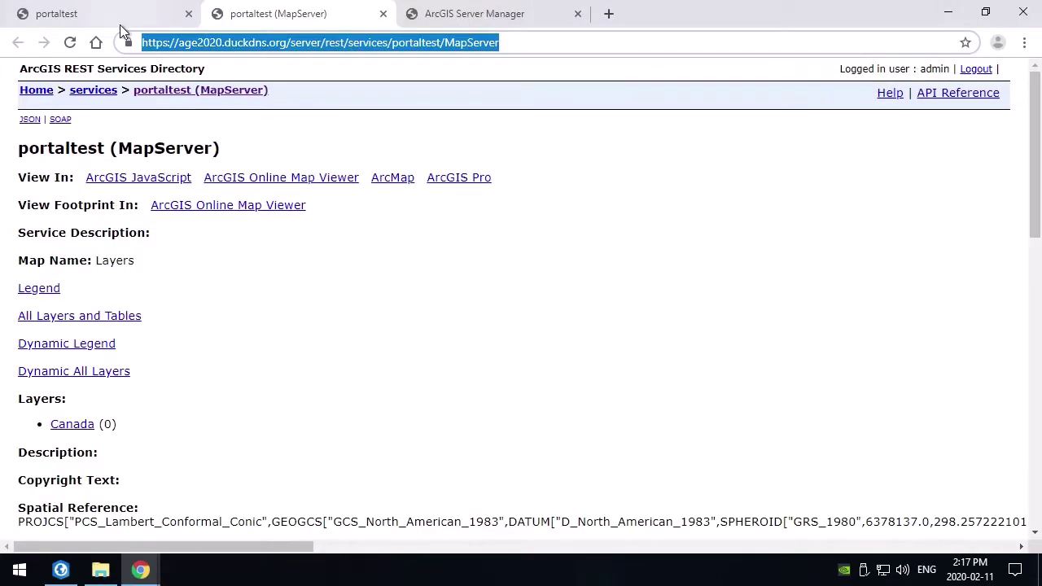
pyautogui.click(114, 16)
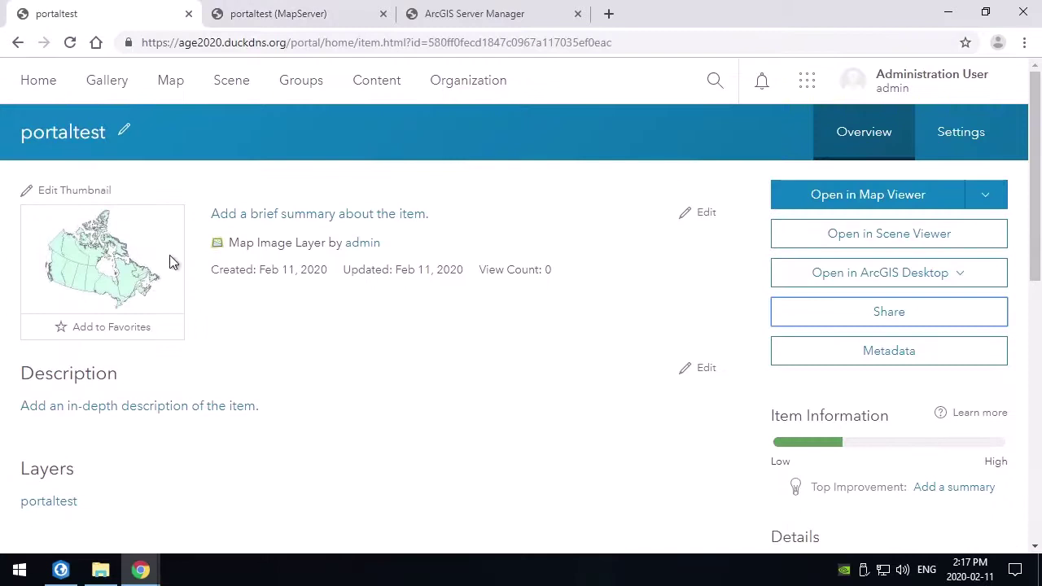
# Share the portaltest item with Everyone
pyautogui.click(872, 314)
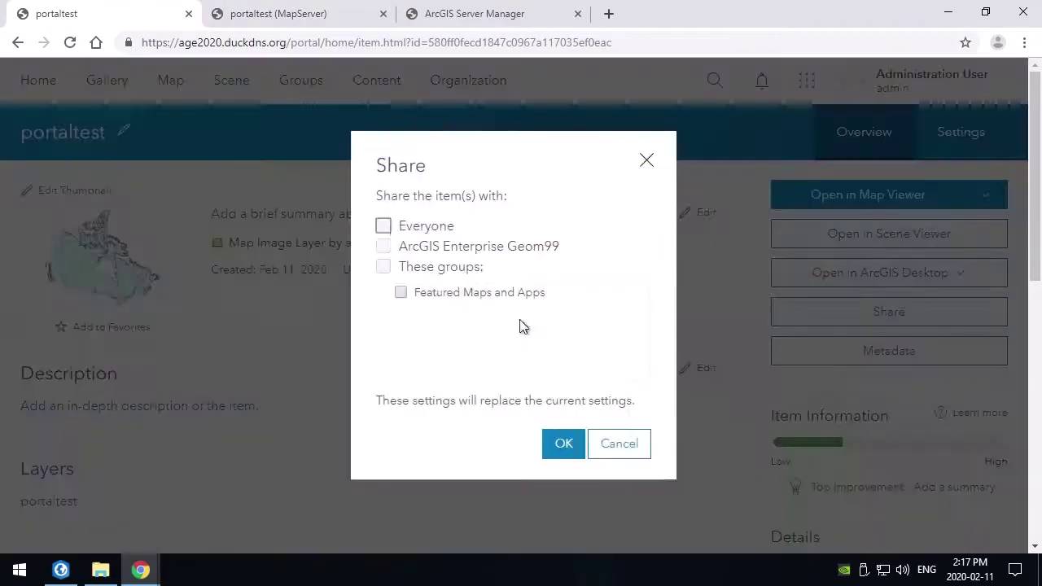
pyautogui.click(383, 226)
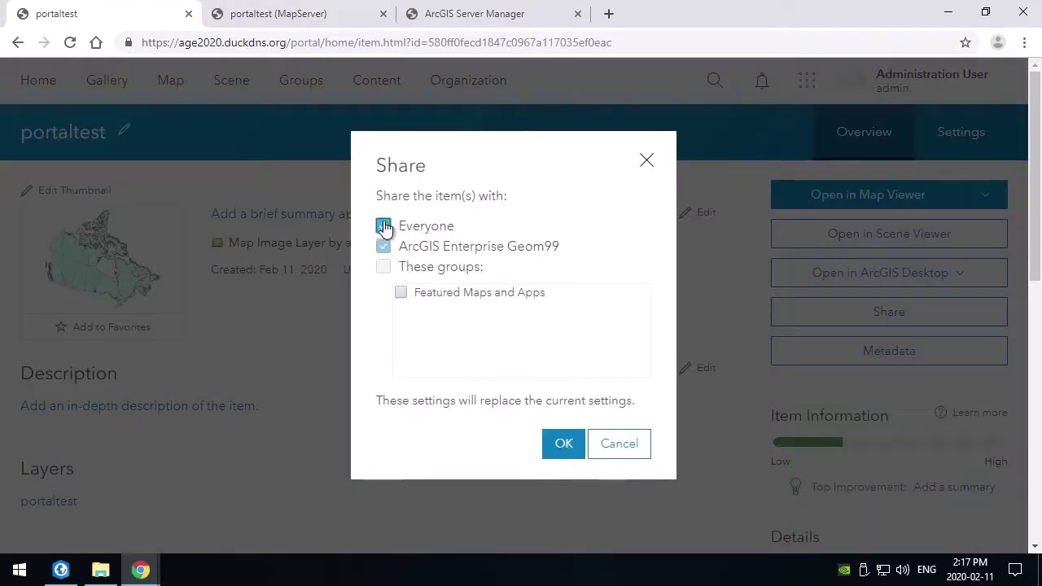
pyautogui.click(553, 445)
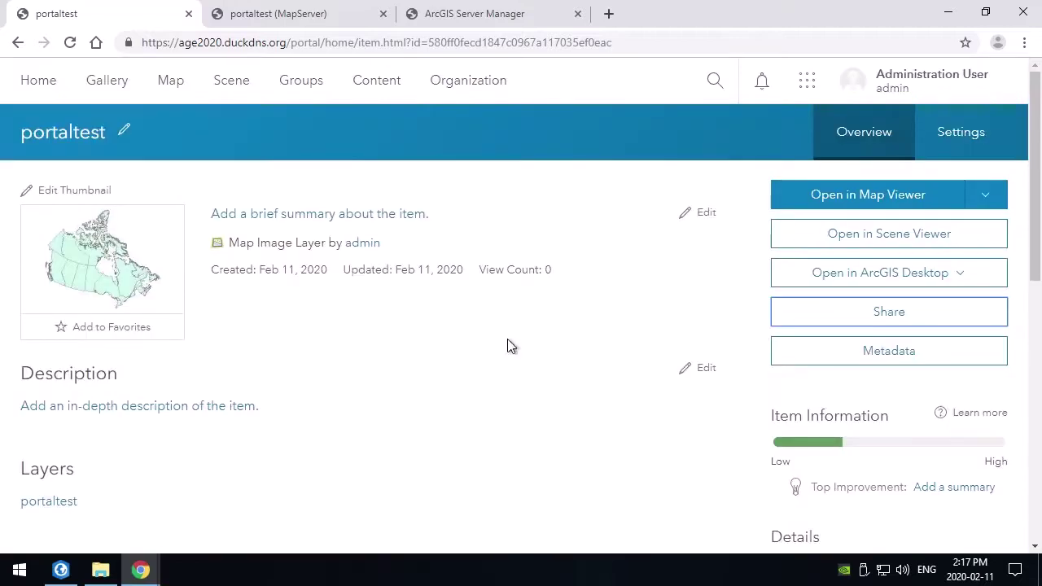
# Reload the incognito REST services root to confirm portaltest (MapServer) is now listed
pyautogui.click(140, 570)
pyautogui.click(207, 537)
pyautogui.click(71, 44)
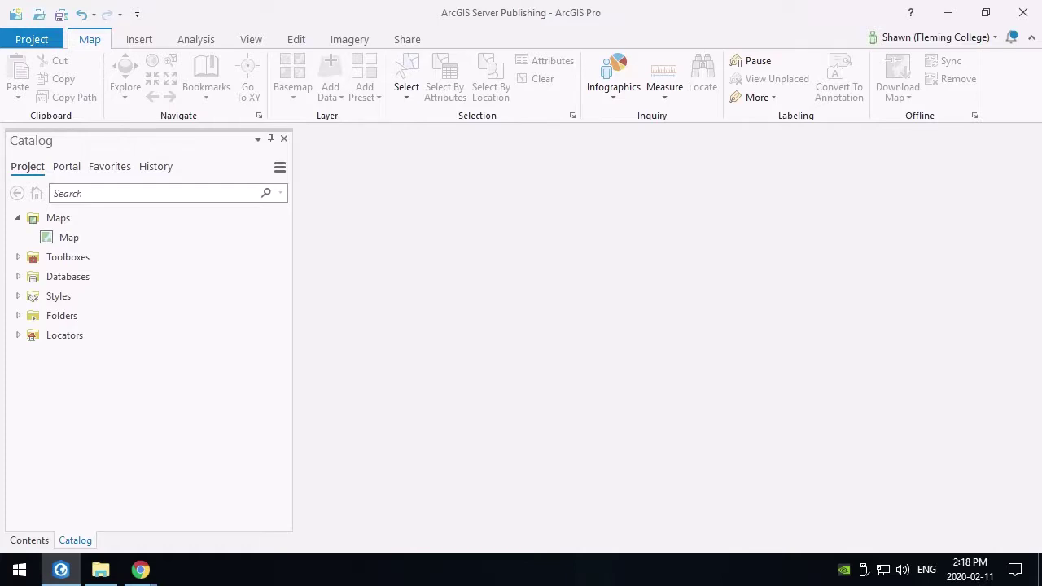
# Open the project Map of Canada provinces and display the Share ribbon options
pyautogui.click(75, 235)
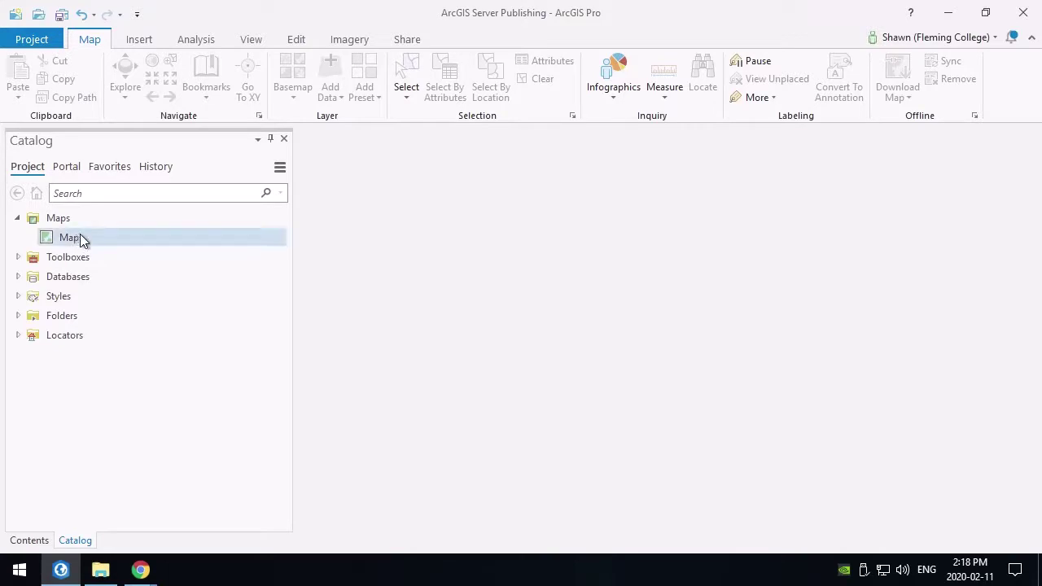
pyautogui.doubleClick(74, 239)
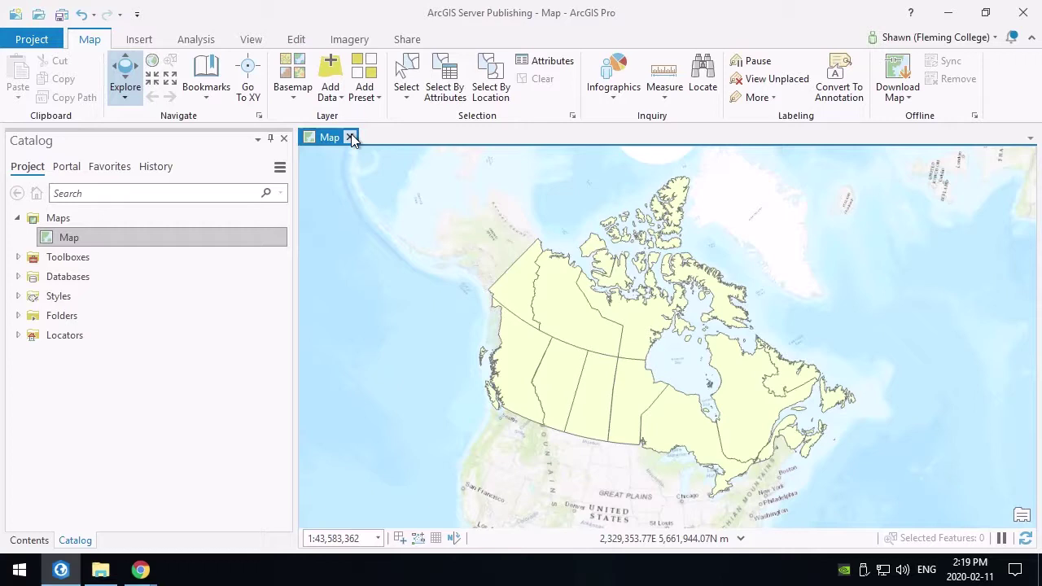
pyautogui.click(407, 39)
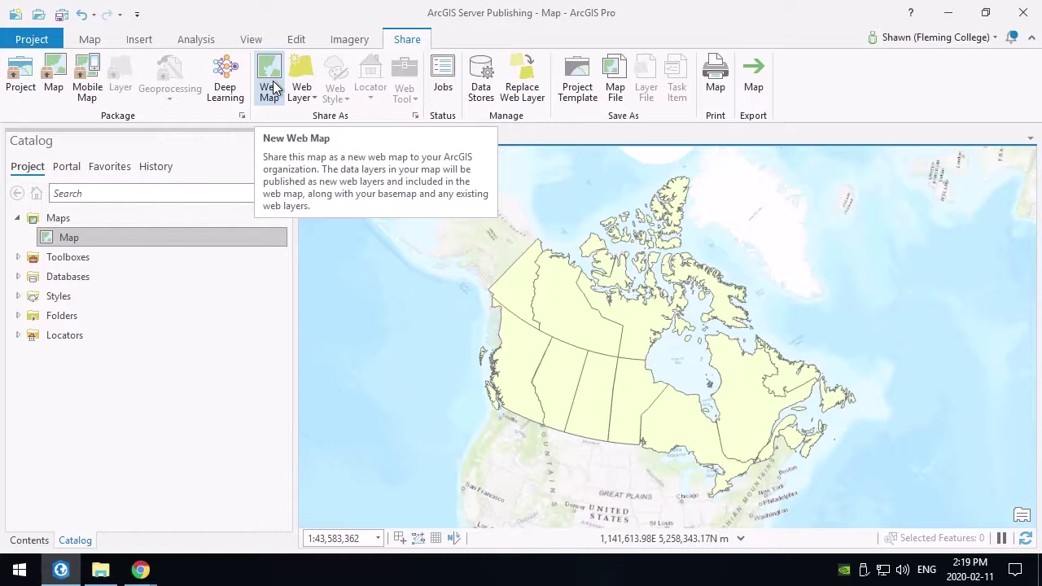
# Start a Share As Web Map form for the map, then go to the Project backstage
pyautogui.click(270, 88)
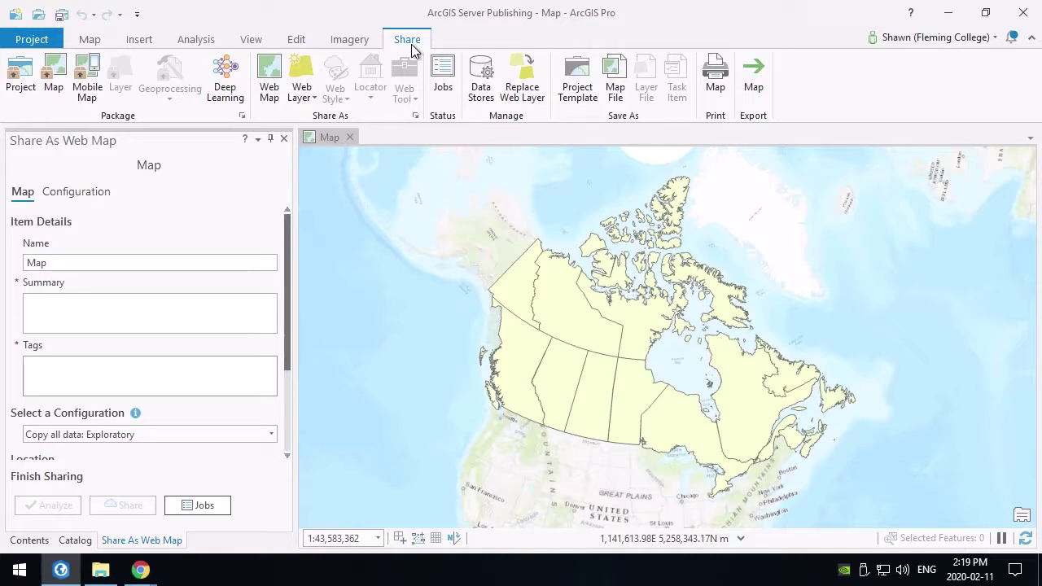
pyautogui.click(34, 38)
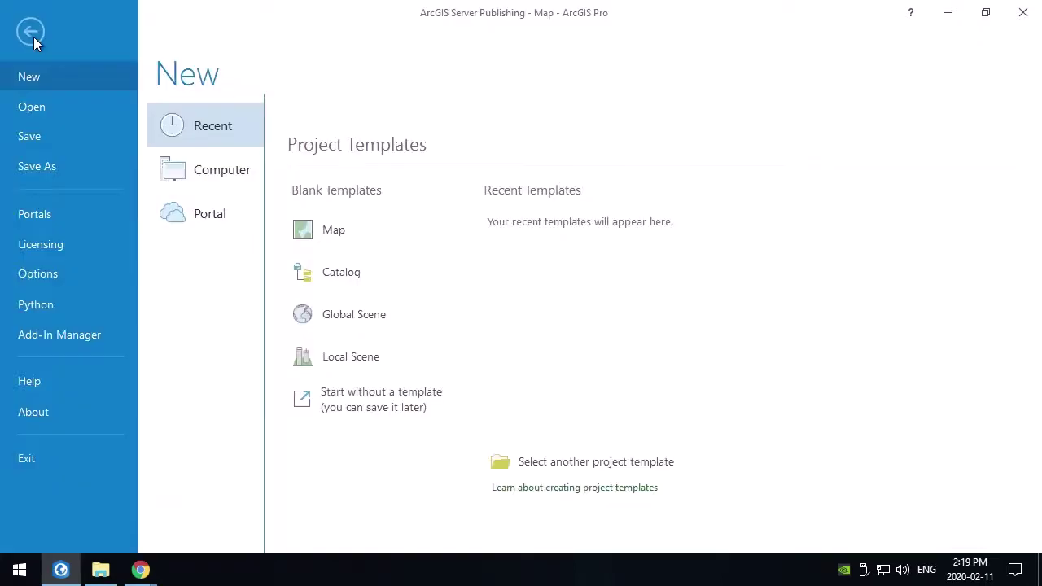
pyautogui.click(31, 31)
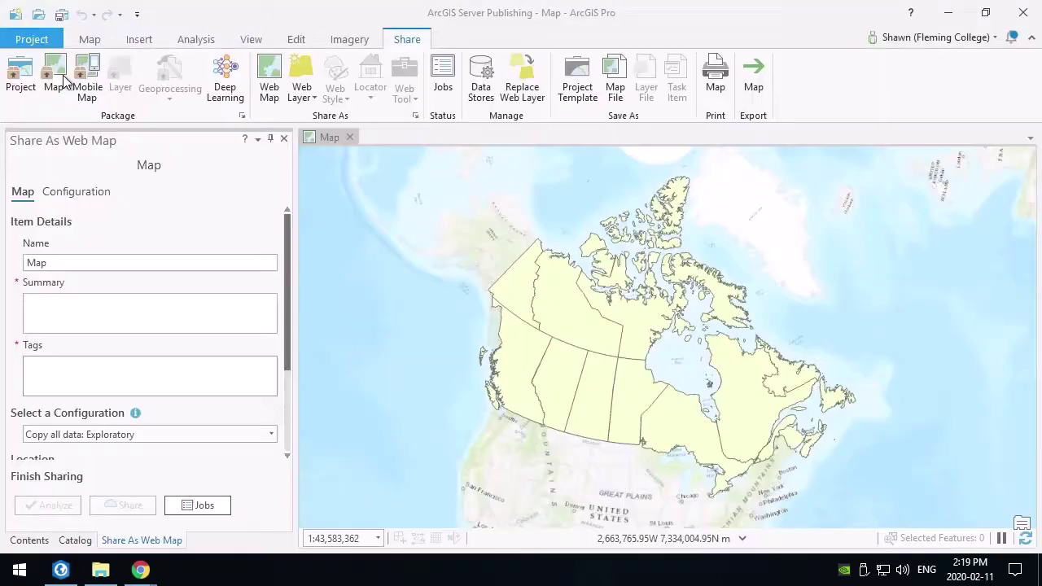
pyautogui.click(29, 39)
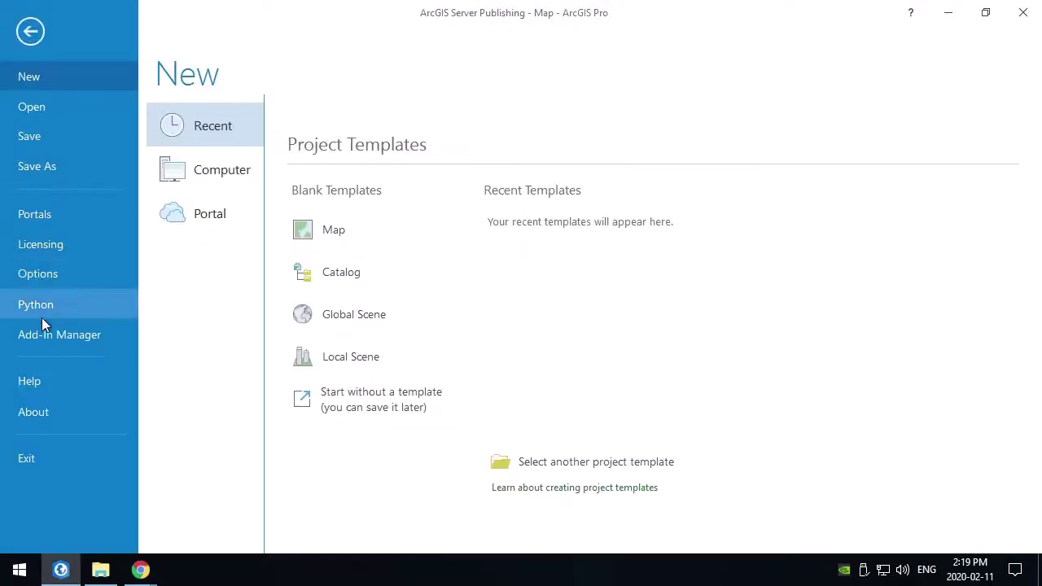
pyautogui.click(48, 211)
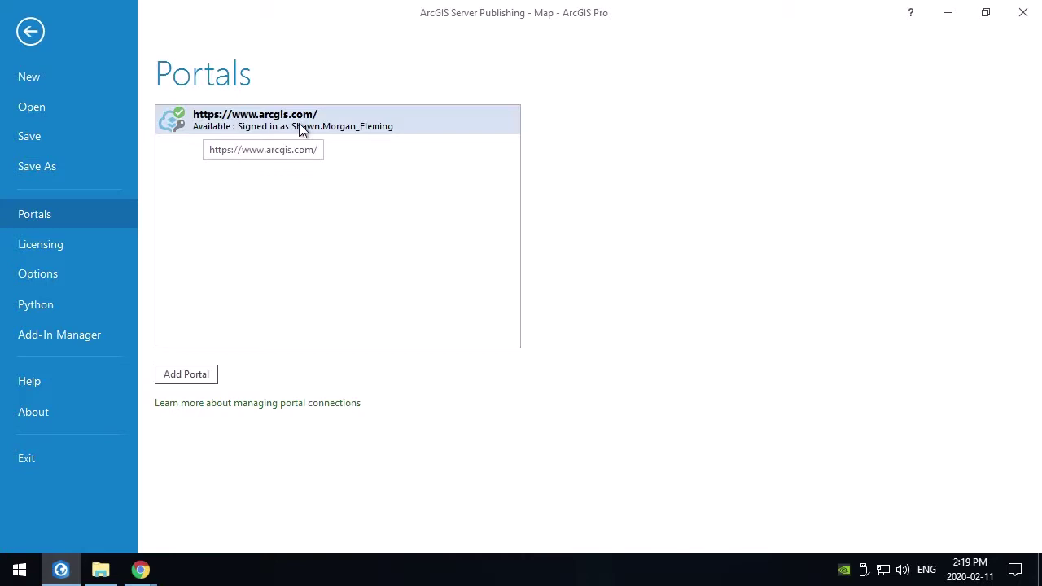
pyautogui.click(188, 374)
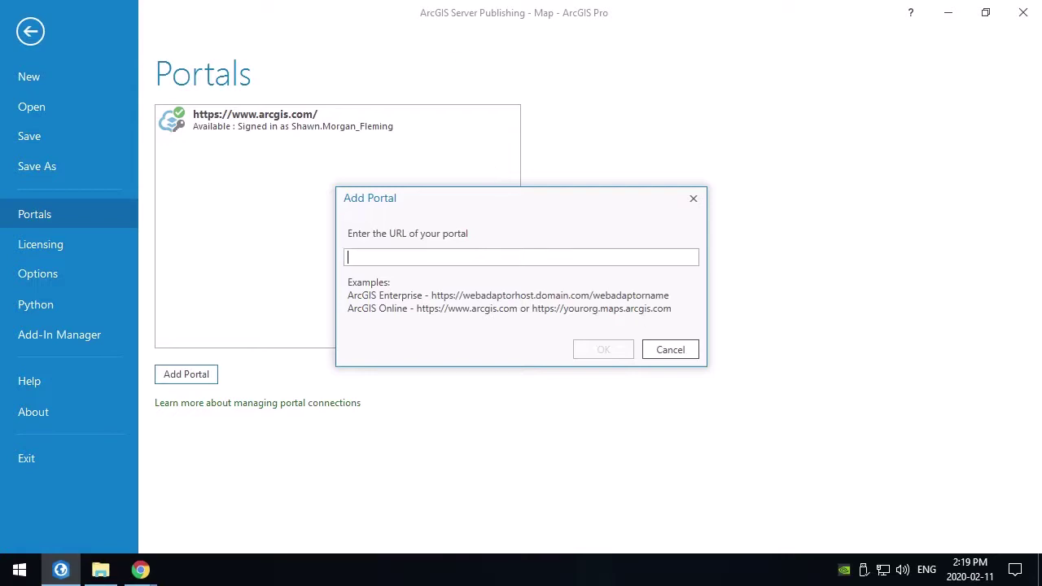
pyautogui.write('https://age2020.duckdns.org/portal')
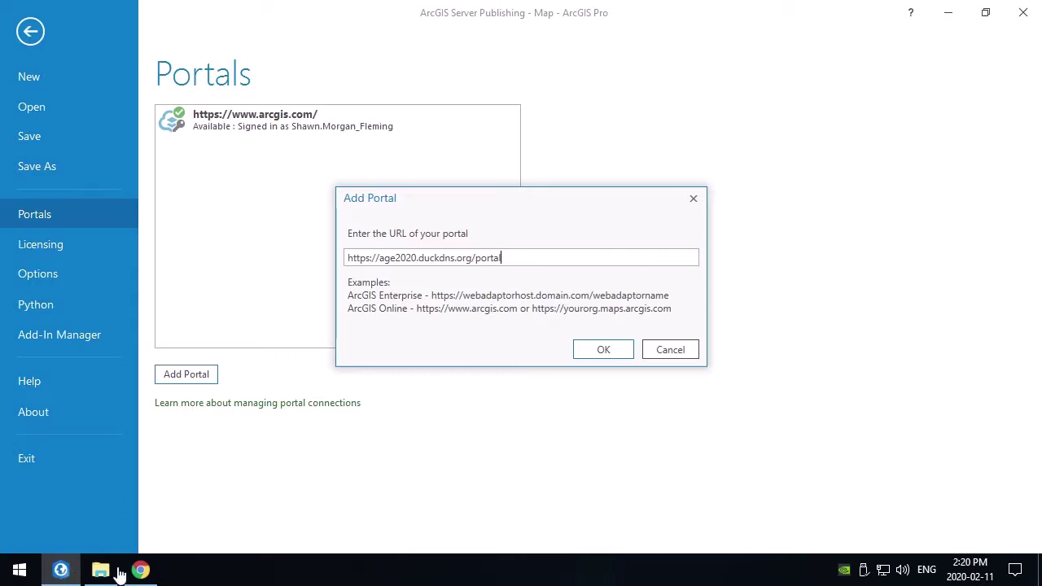
pyautogui.click(143, 573)
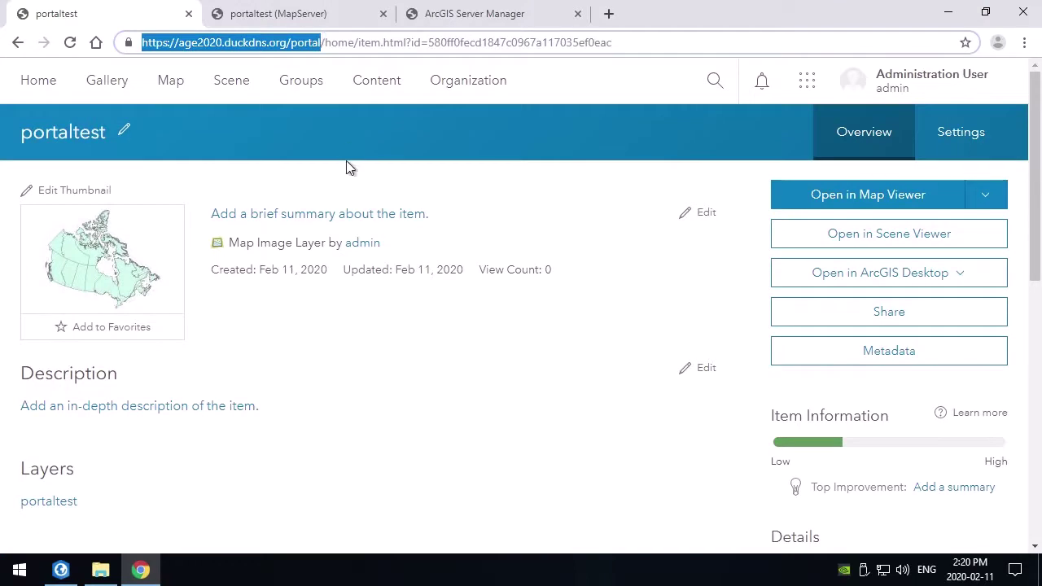
pyautogui.click(61, 570)
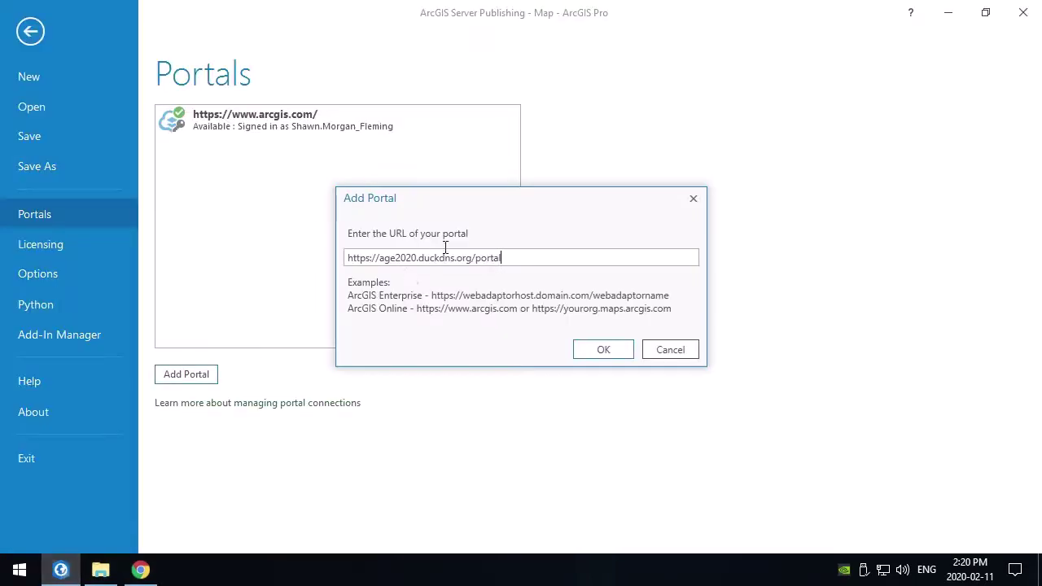
pyautogui.moveTo(502, 257); pyautogui.dragTo(472, 258)
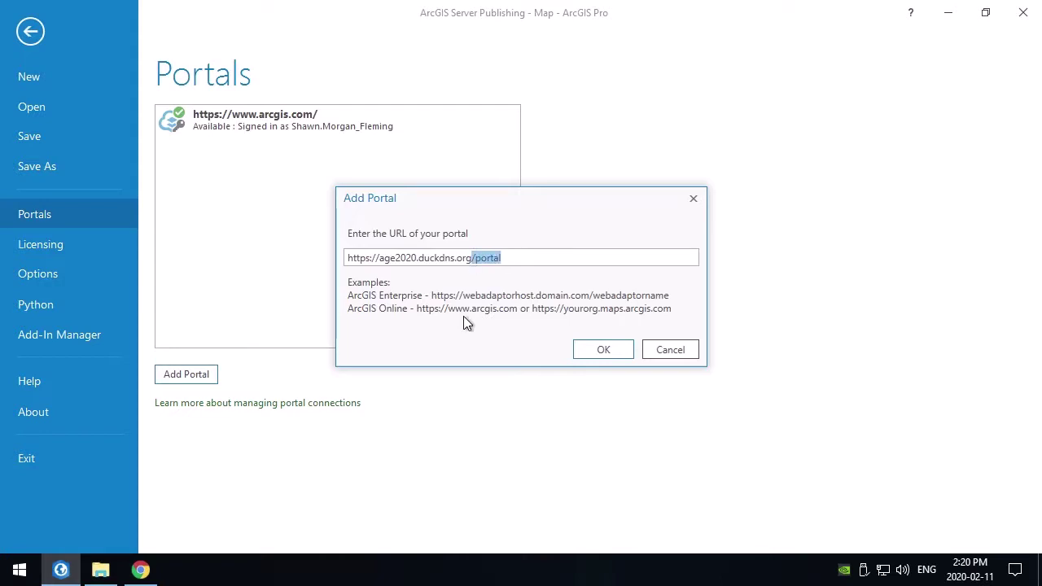
pyautogui.click(514, 258)
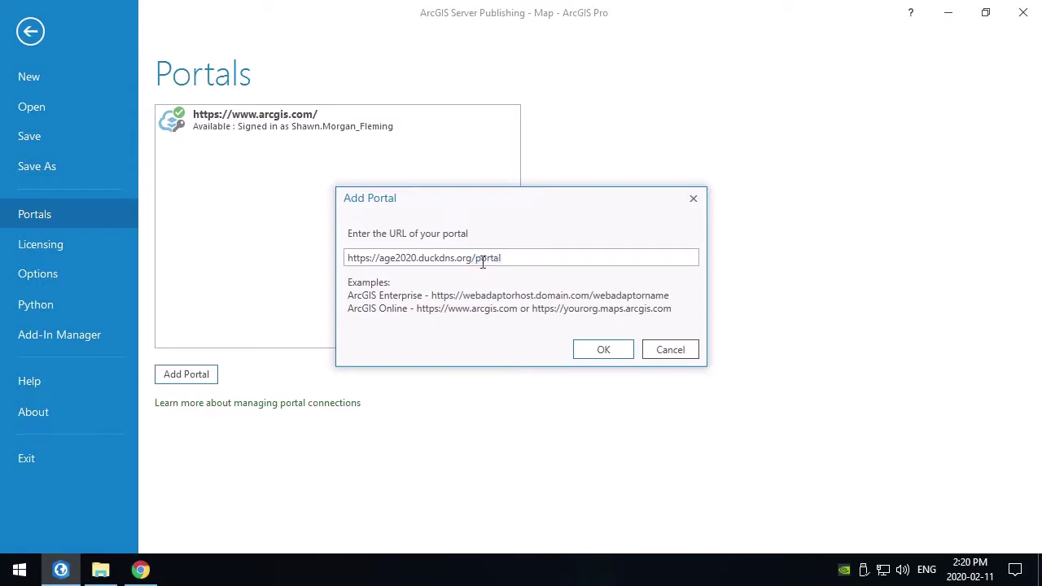
pyautogui.write(':7')
pyautogui.press('BackSpace')
pyautogui.press('BackSpace')
pyautogui.click(612, 347)
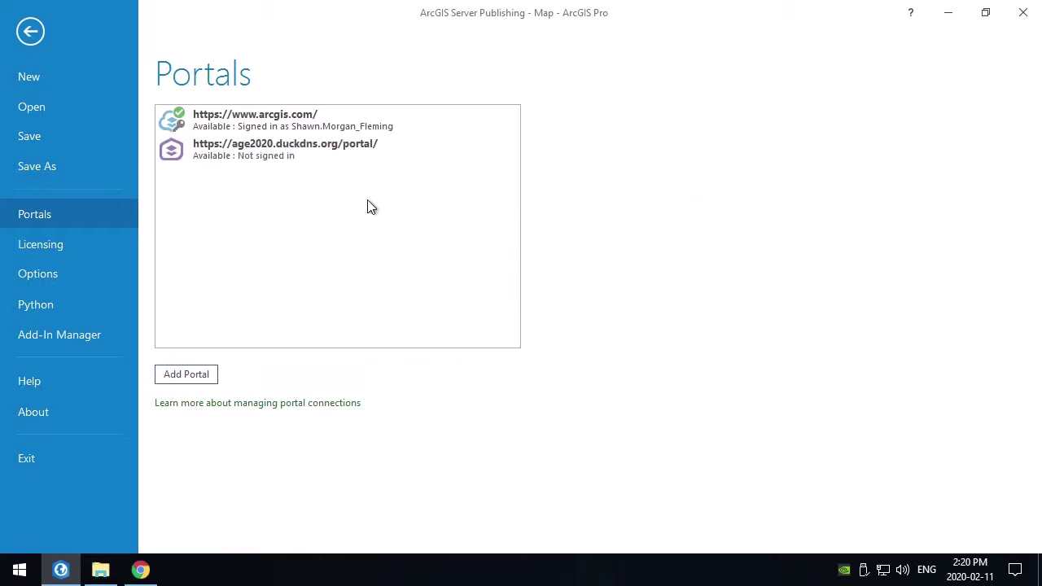
# Sign in to the age2020 portal connection with the administrator username and password
pyautogui.rightClick(292, 154)
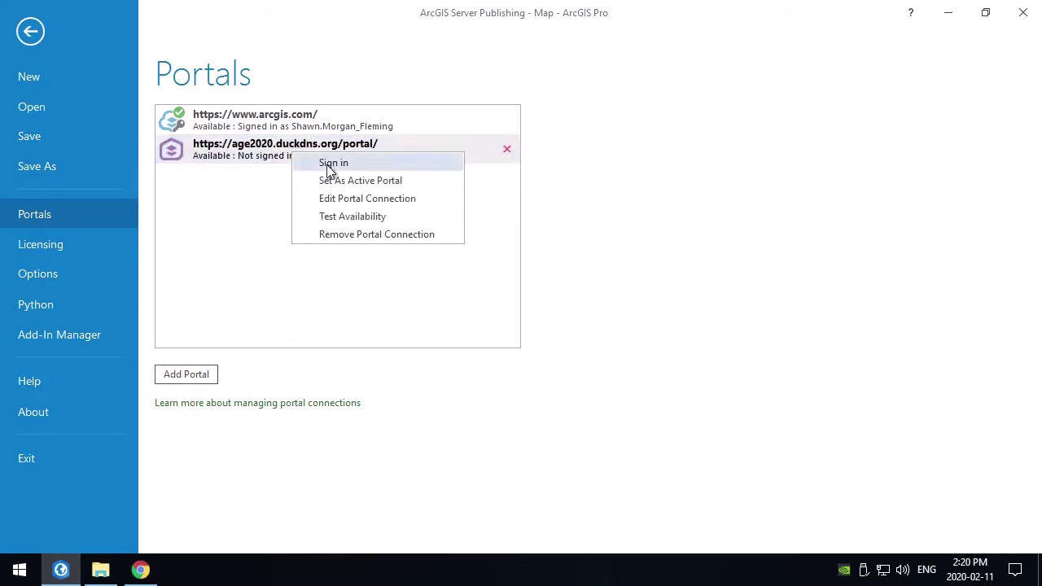
pyautogui.click(332, 165)
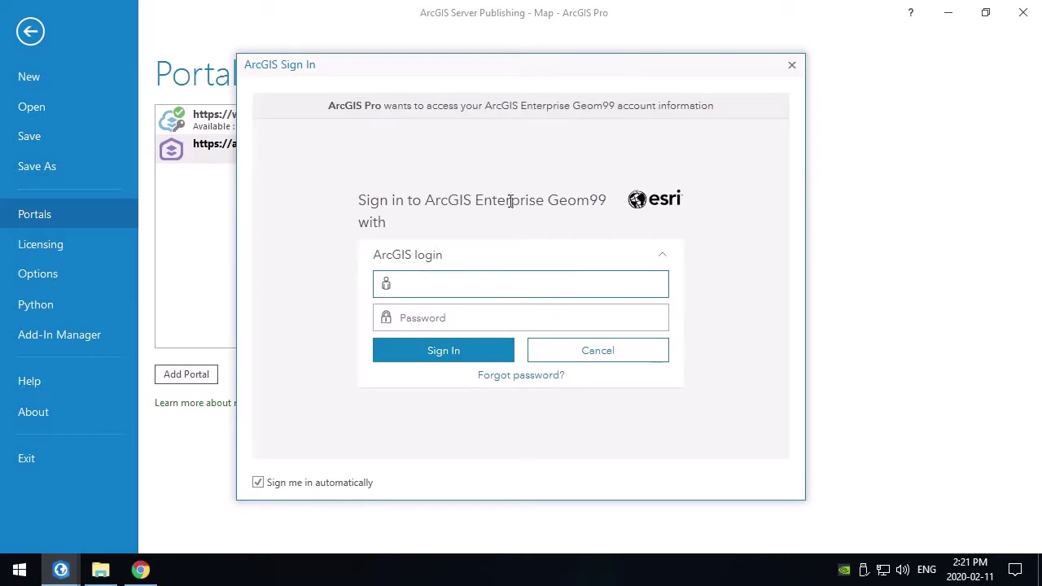
pyautogui.write('admin')
pyautogui.press('Tab')
pyautogui.write('***********')
pyautogui.press('Return')
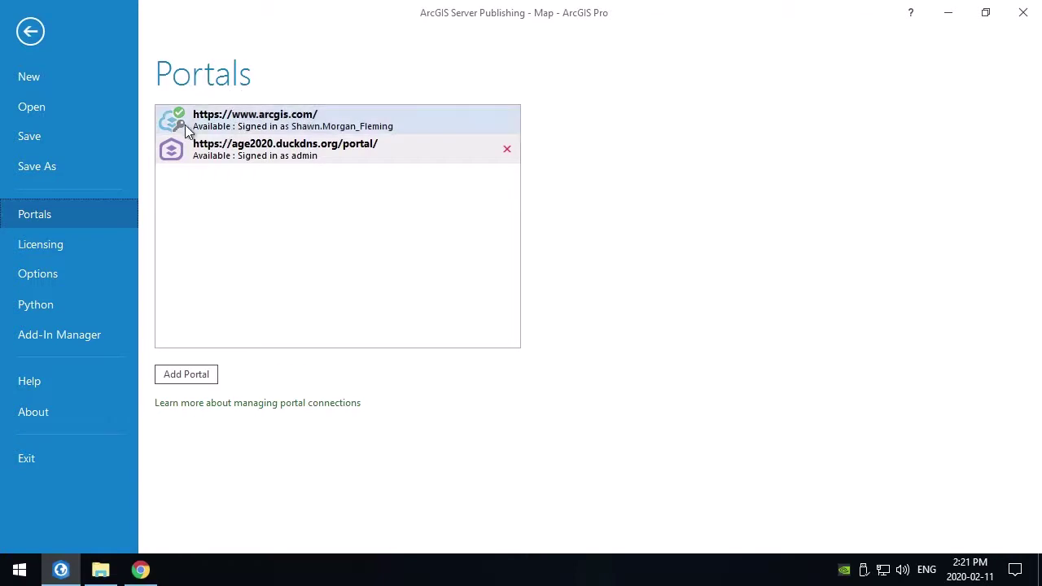
pyautogui.click(191, 157)
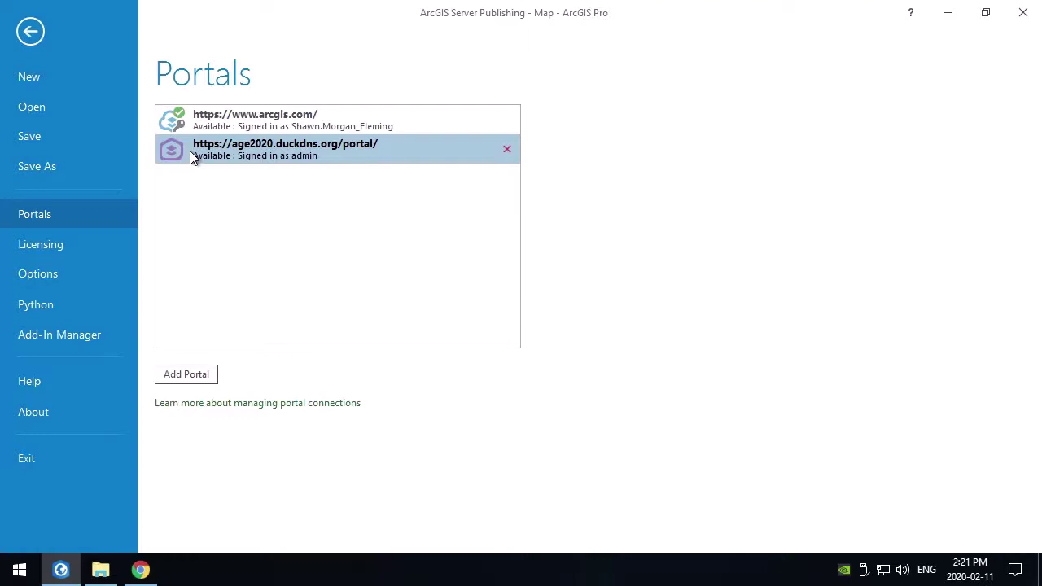
# Make the age2020 Enterprise portal the active portal and return to the map view
pyautogui.rightClick(190, 151)
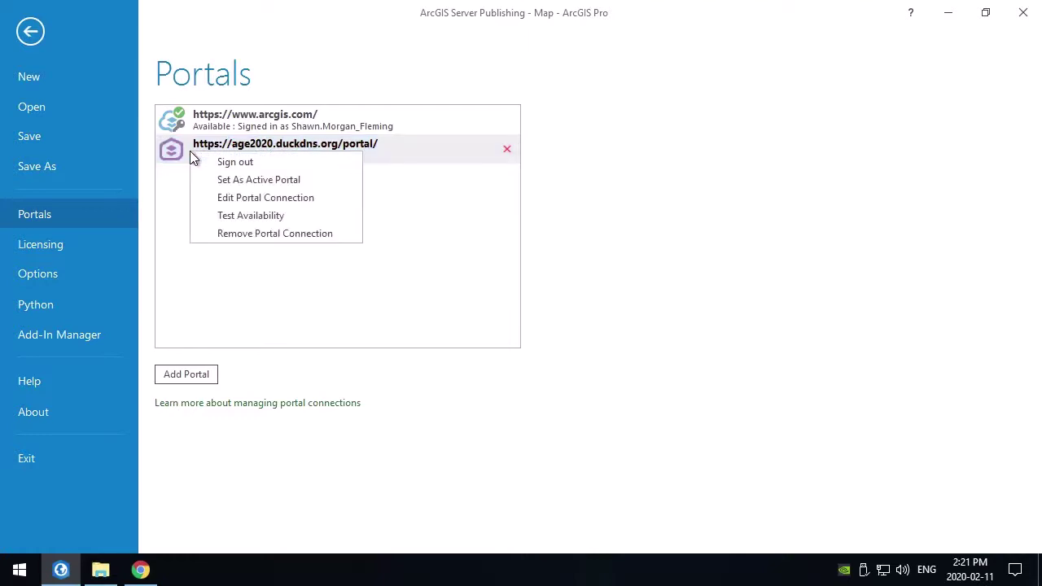
pyautogui.click(221, 183)
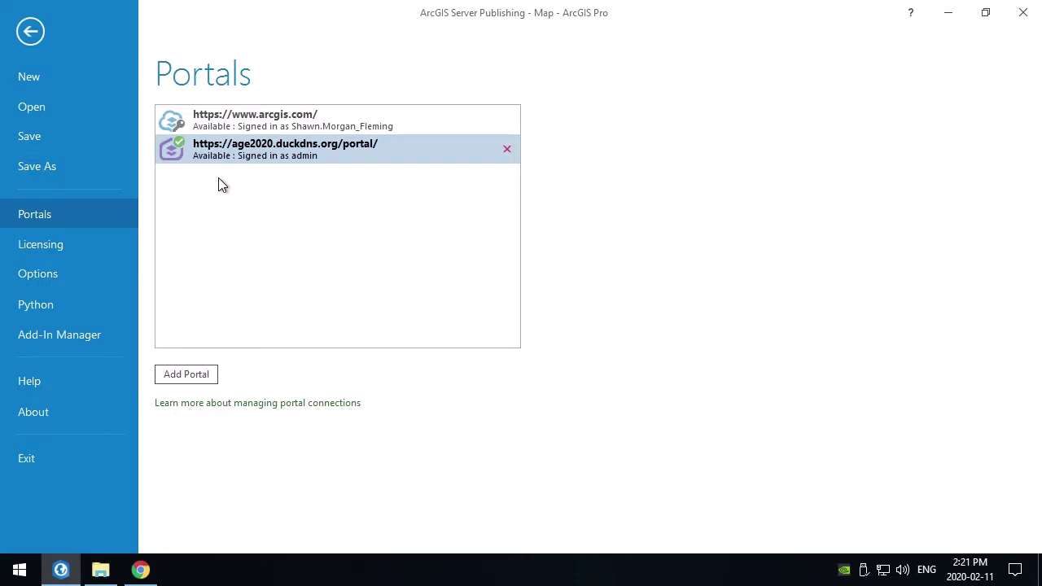
pyautogui.click(30, 32)
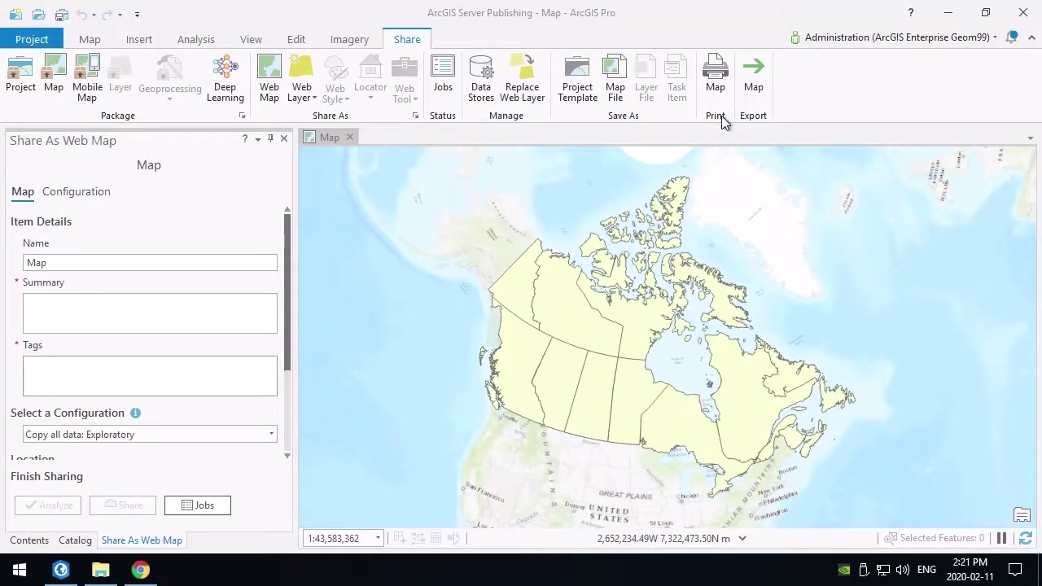
# Reopen the Share As Web Map form, naming it CanadaMapDemo with a summary and tag Demo
pyautogui.click(284, 141)
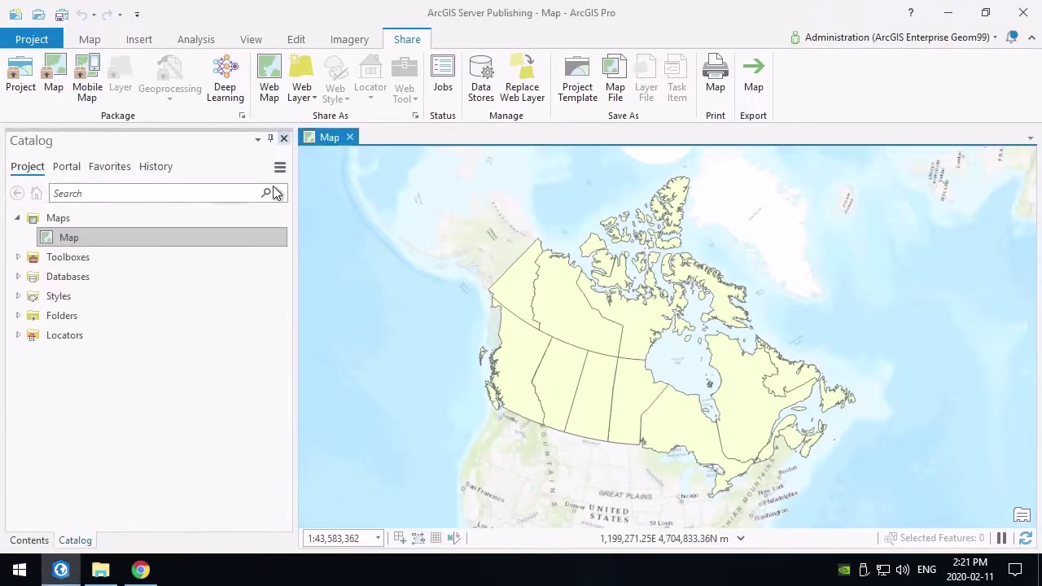
pyautogui.click(269, 88)
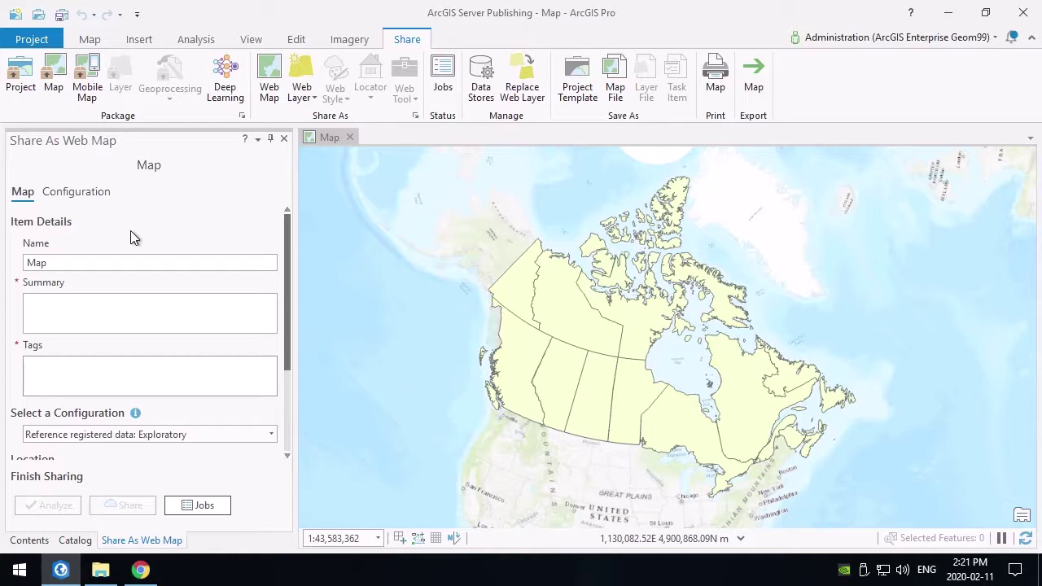
pyautogui.click(100, 263)
pyautogui.write('Demo')
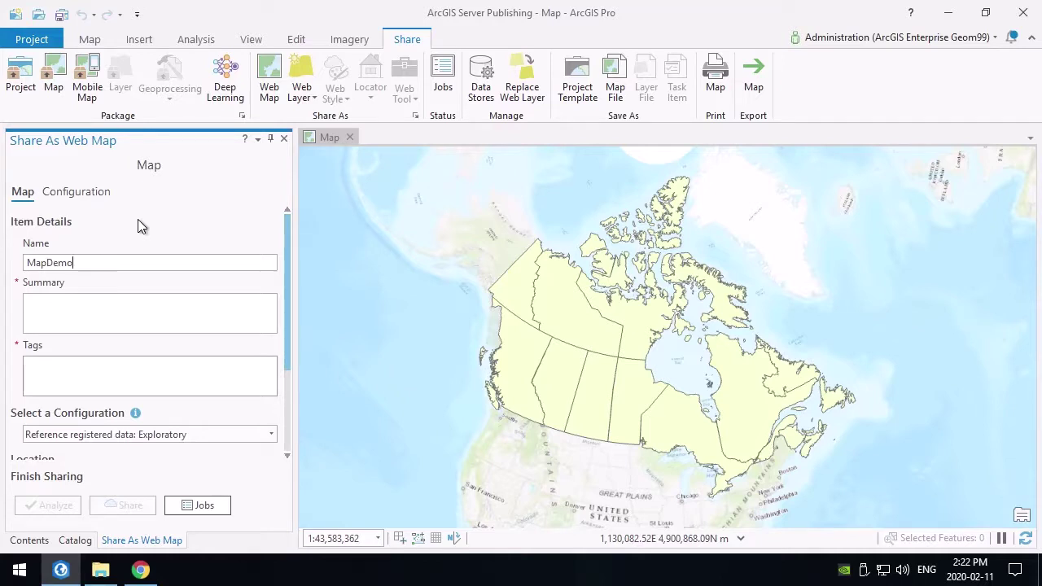
pyautogui.press('Home')
pyautogui.write('Canada')
pyautogui.click(39, 302)
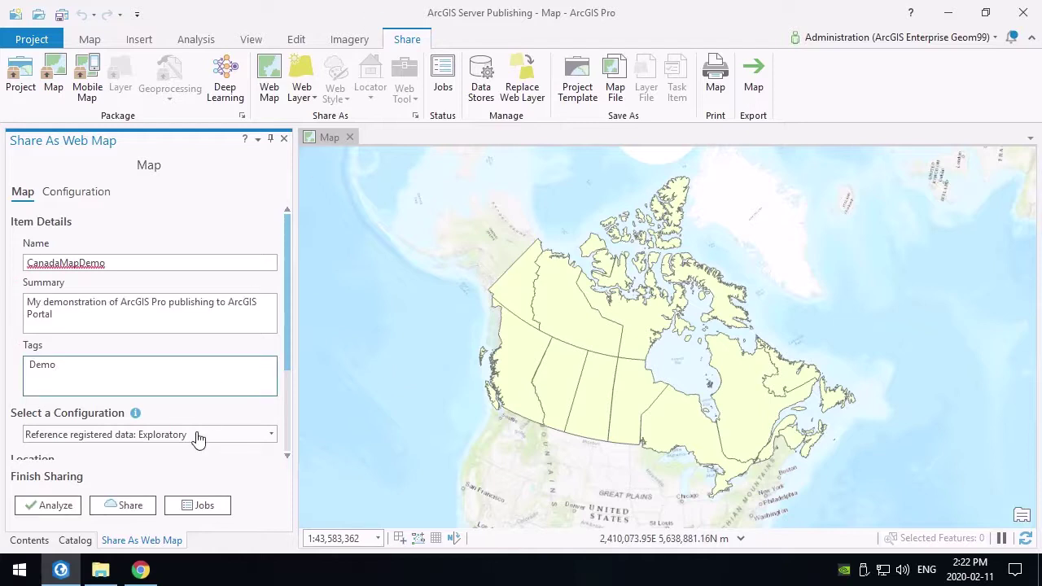
pyautogui.click(205, 435)
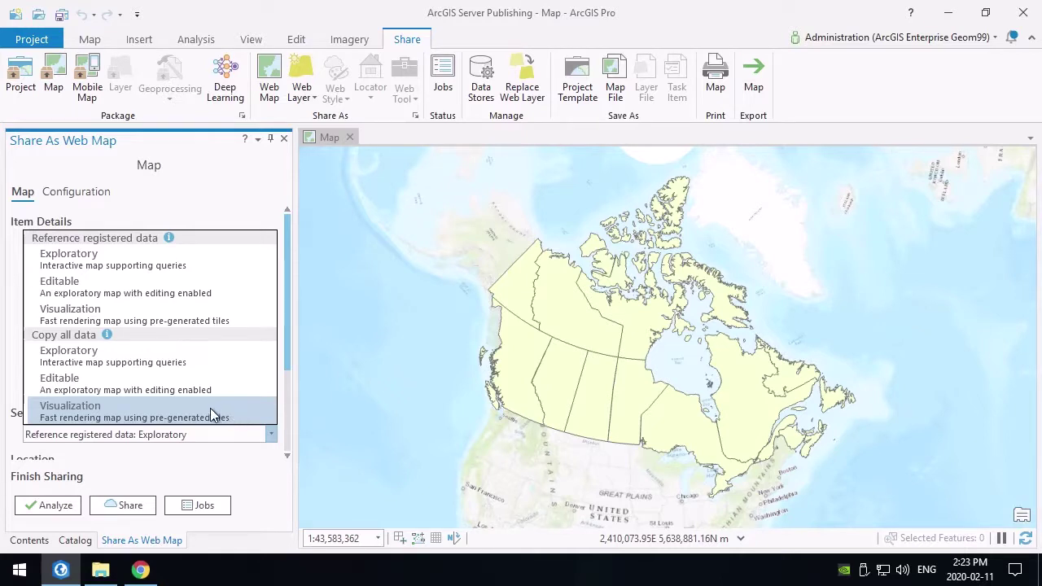
# Choose the Copy all data: Visualization configuration and scroll to Location and Share with
pyautogui.click(203, 356)
pyautogui.scroll(-2, 211, 429)
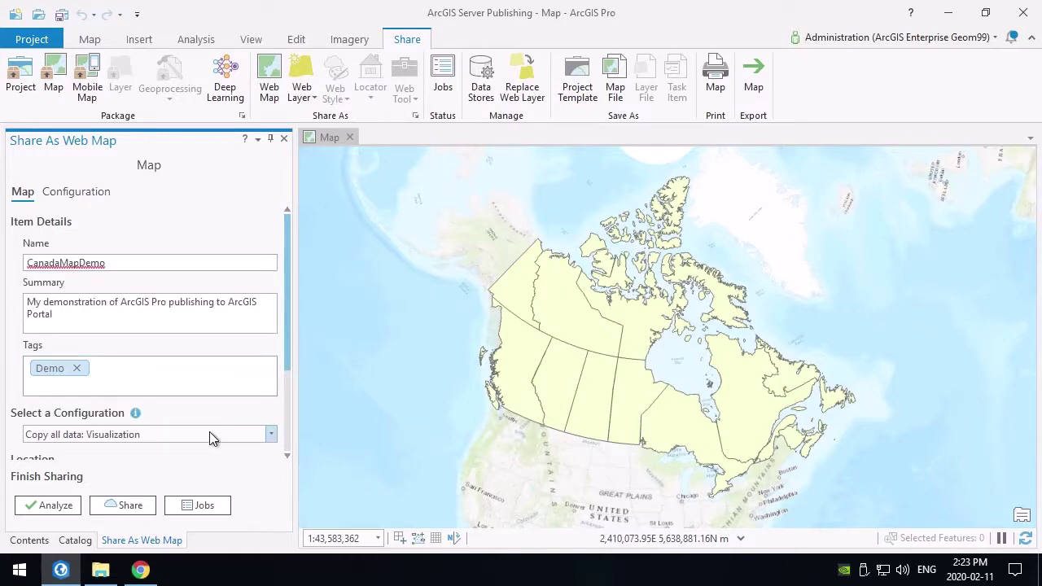
pyautogui.moveTo(292, 354); pyautogui.dragTo(290, 439)
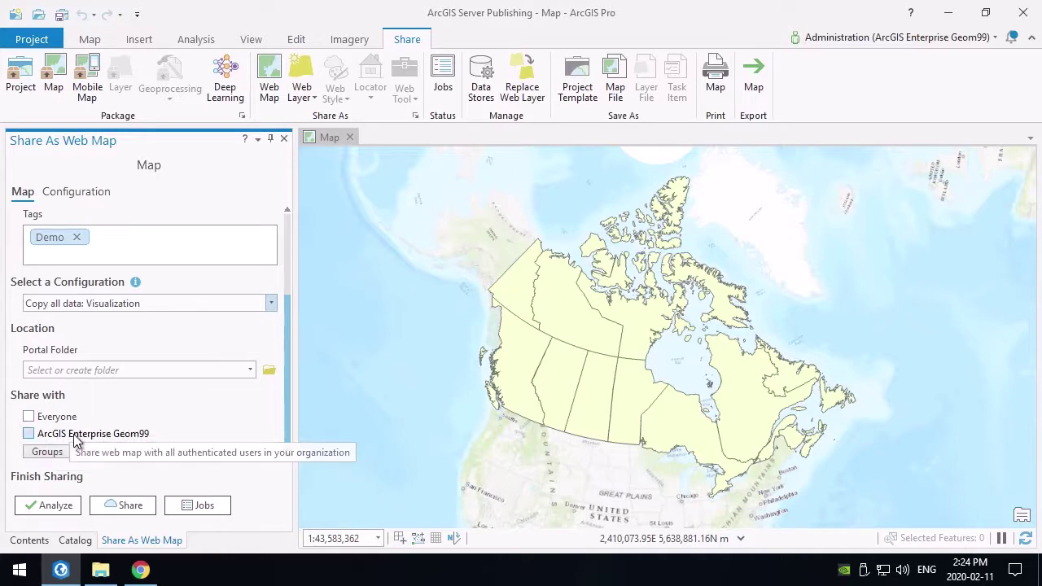
# Analyze the web map and inspect the cache spatial reference error
pyautogui.click(57, 506)
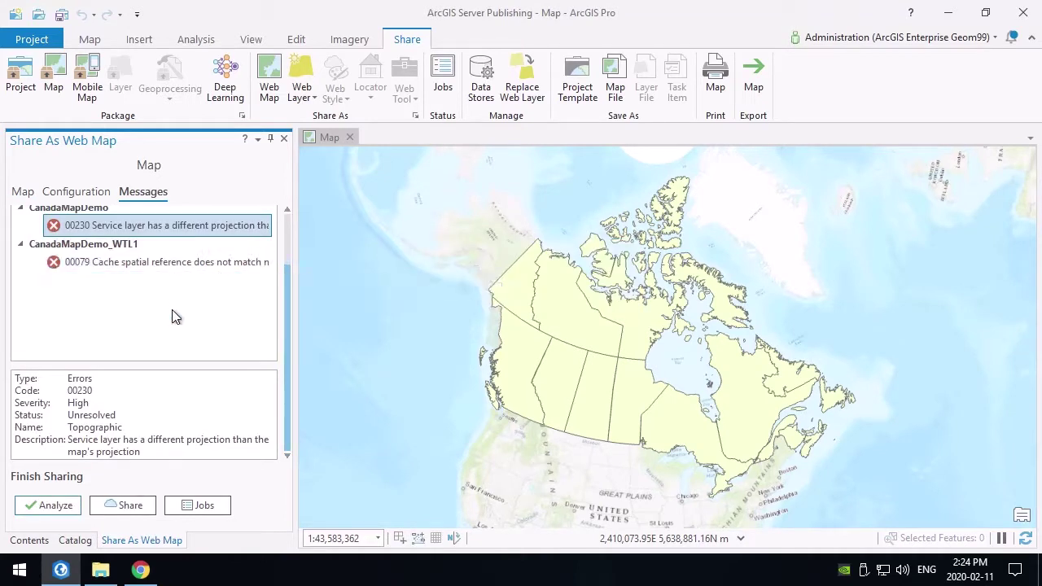
pyautogui.click(149, 262)
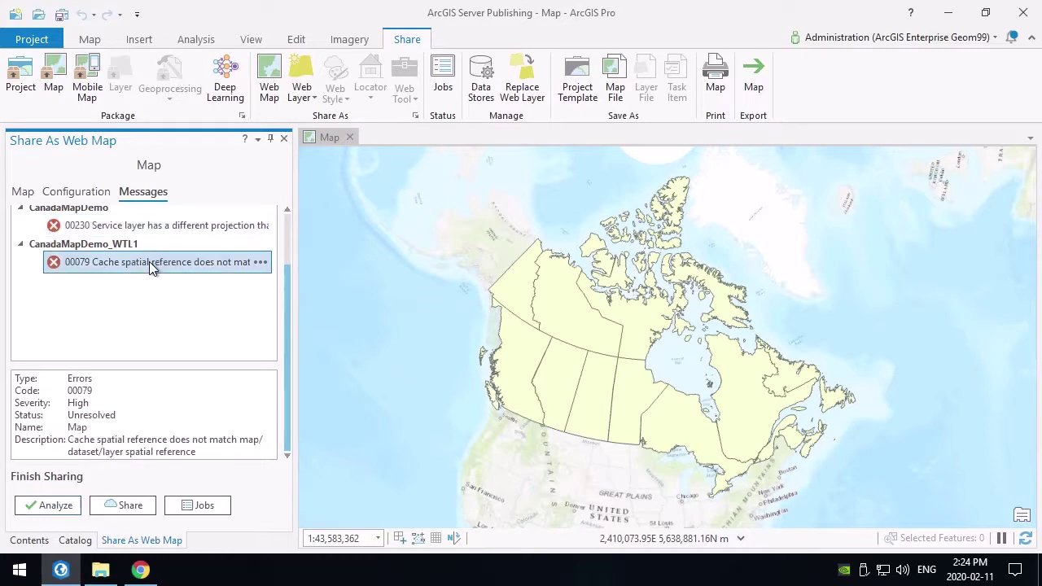
pyautogui.rightClick(149, 262)
pyautogui.click(114, 307)
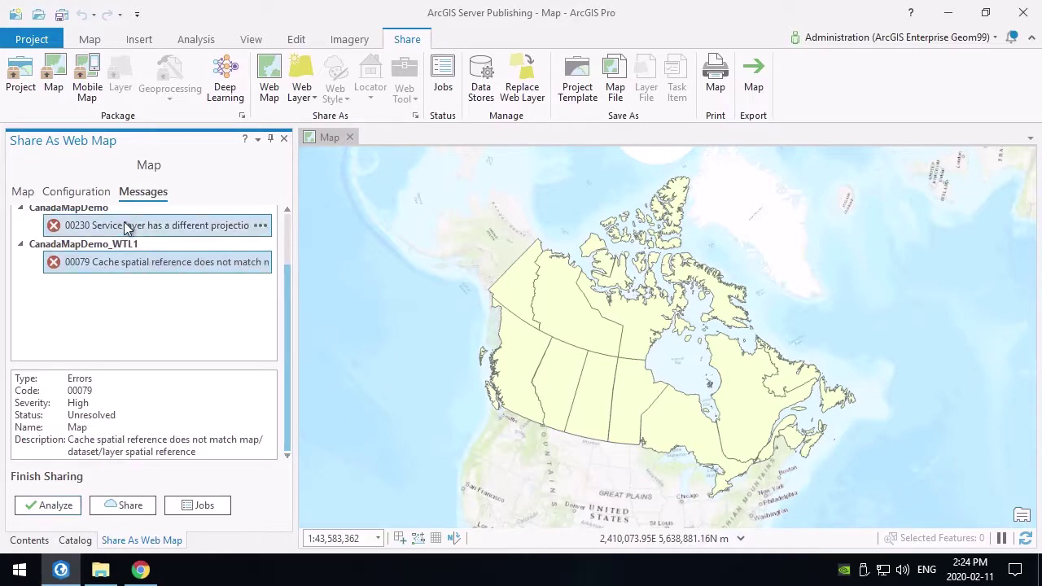
# Fix error 00230 by using the basemap's coordinate system, re-analyze cleanly, and share
pyautogui.rightClick(127, 228)
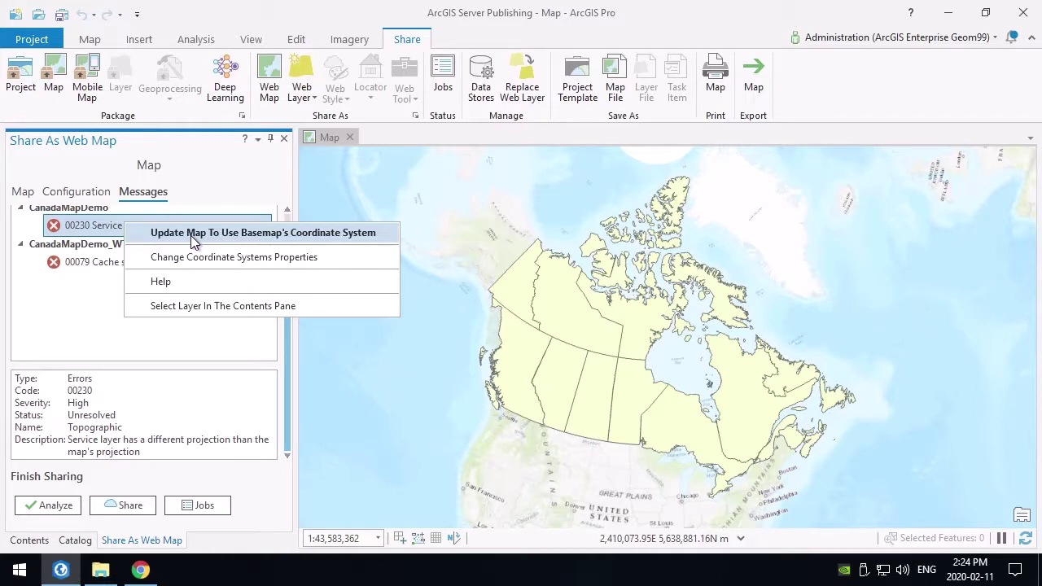
pyautogui.click(190, 236)
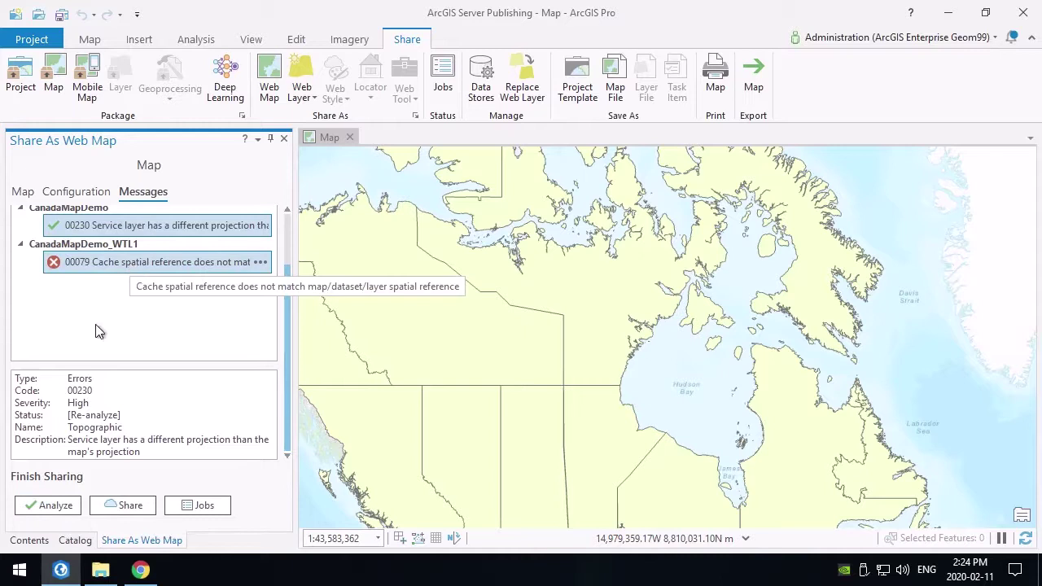
pyautogui.click(59, 506)
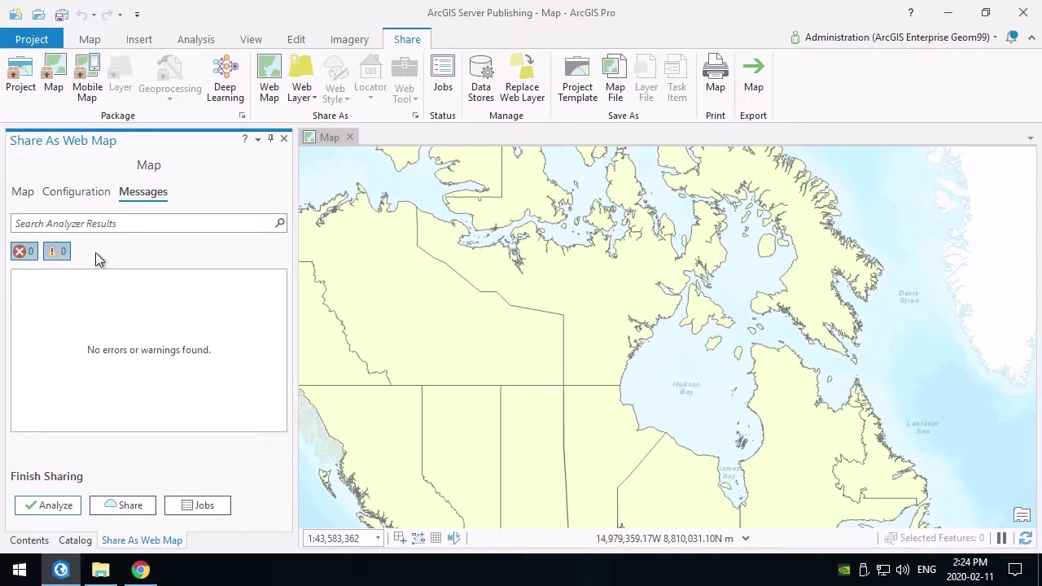
pyautogui.click(130, 506)
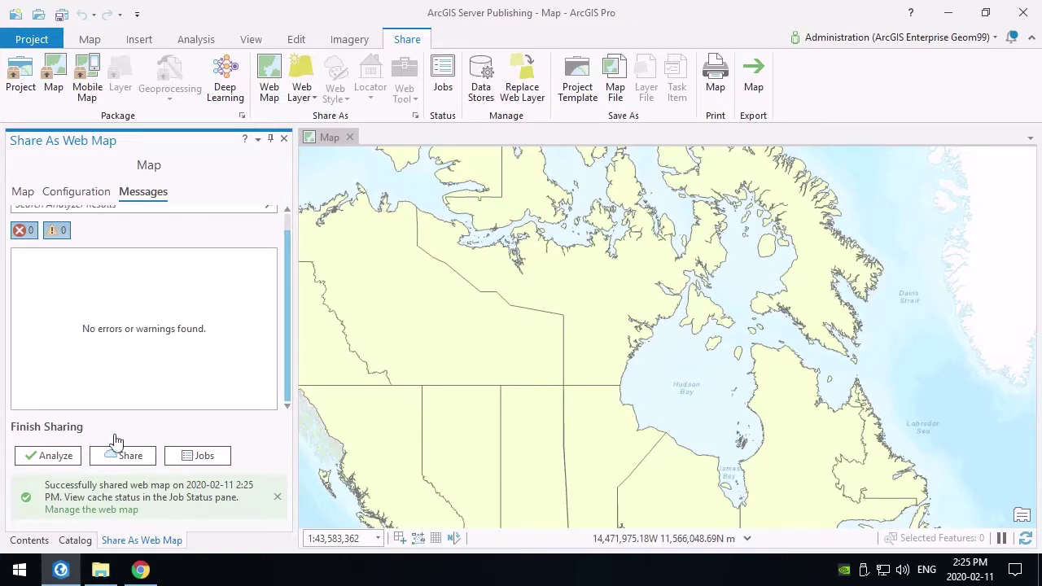
# After the share succeeds, follow the Manage the web map link to the portal
pyautogui.click(110, 513)
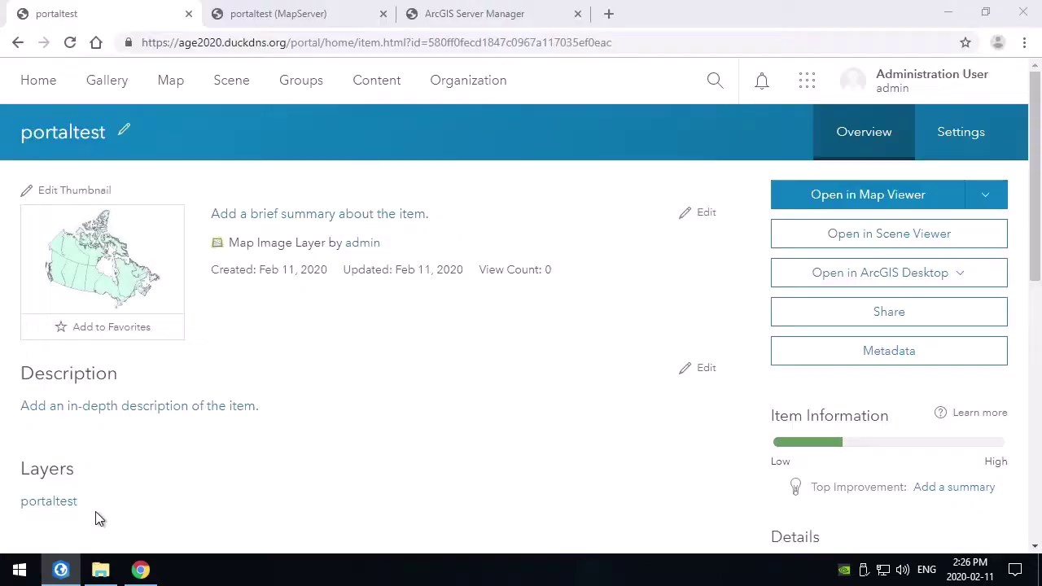
# Open the CanadaMapDemo web map in the Map Viewer, showing CanadaMapDemo WTL1 over Topographic
pyautogui.click(95, 513)
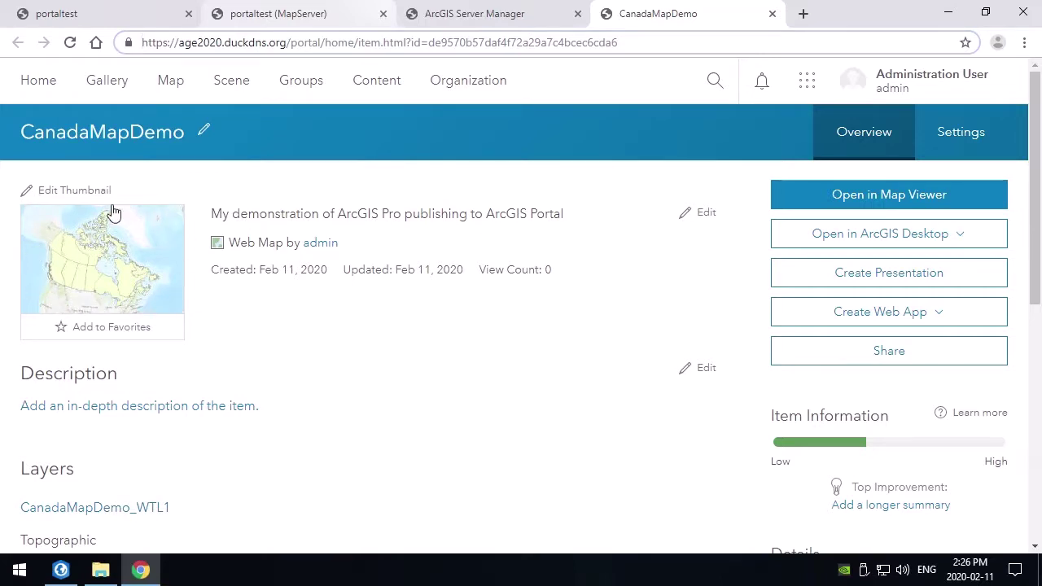
pyautogui.click(864, 200)
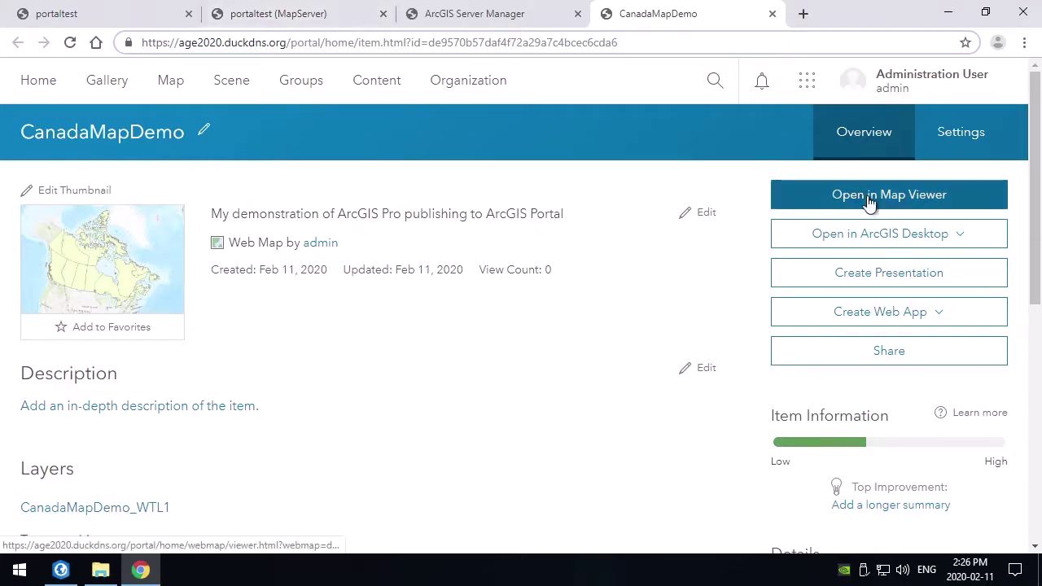
pyautogui.click(871, 200)
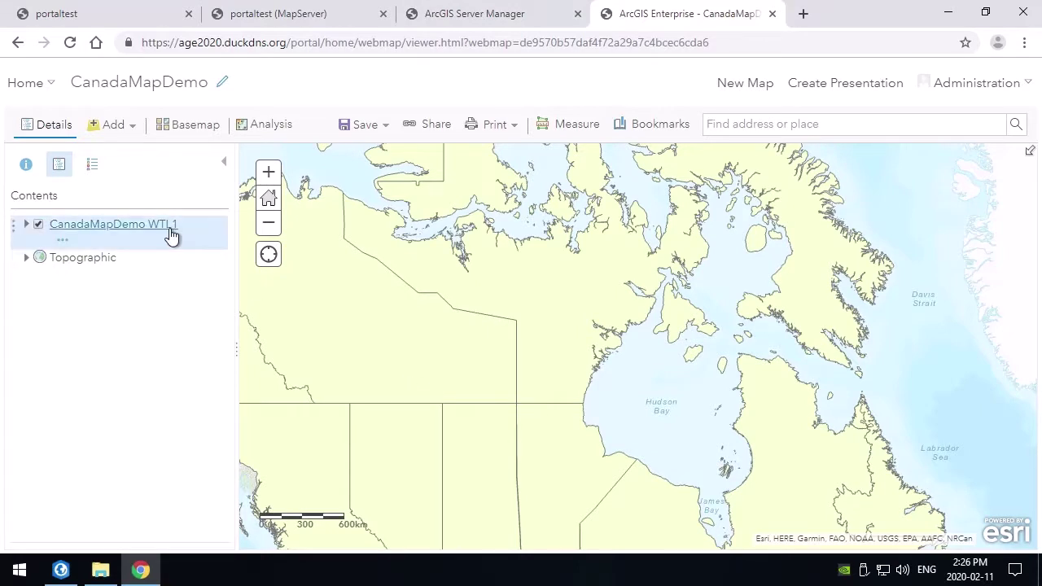
# Pan to western Canada and zoom out, then close the Map Viewer tab
pyautogui.moveTo(489, 387); pyautogui.dragTo(553, 334)
pyautogui.scroll(-2, 582, 293)
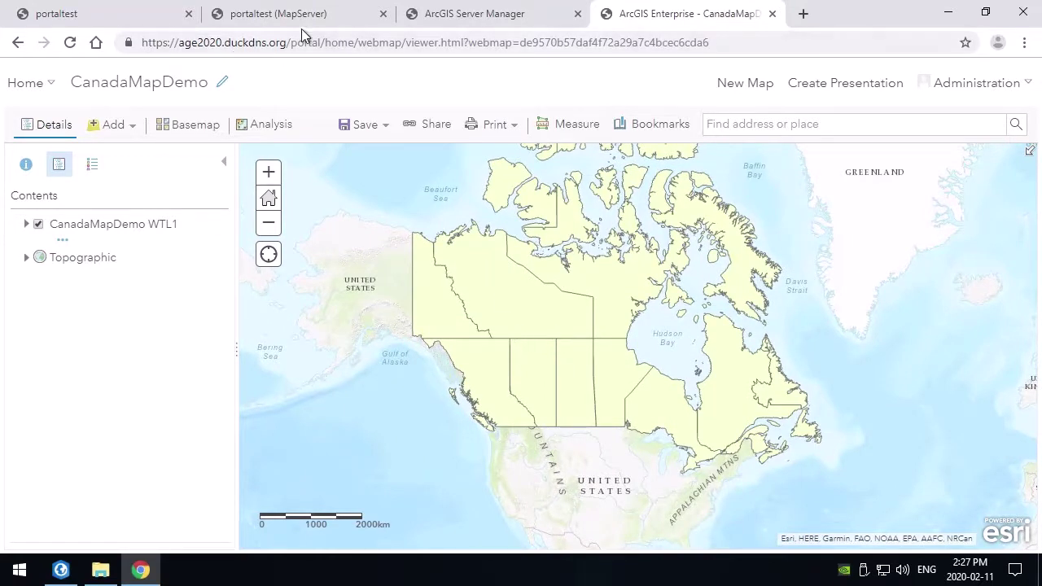
pyautogui.click(773, 19)
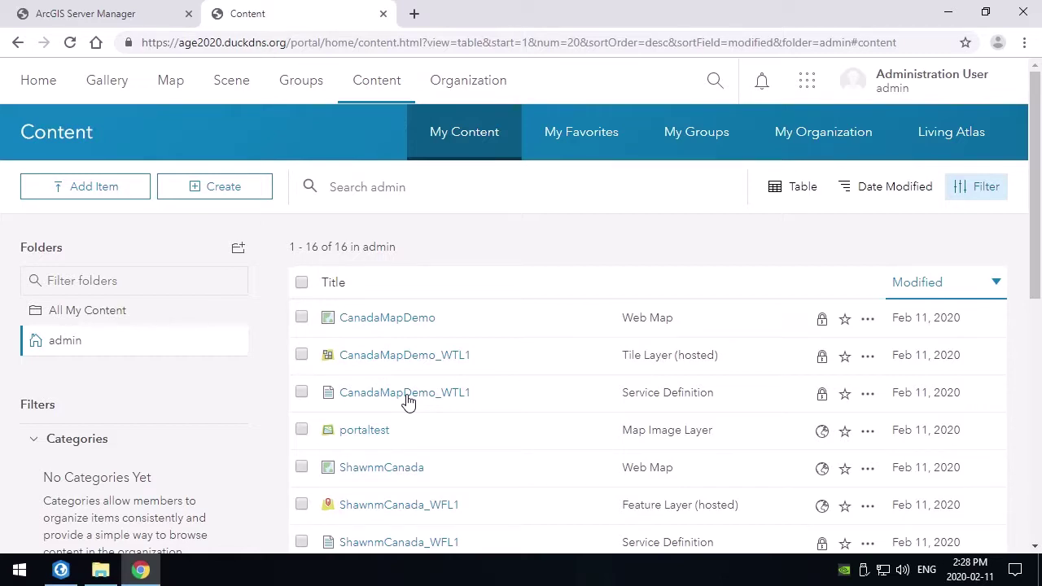
# Open the options menu for the CanadaMapDemo_WTL1 hosted tile layer
pyautogui.click(867, 359)
# Show the CanadaMapDemo_WTL1 item details and scroll down to its service URL
pyautogui.click(825, 387)
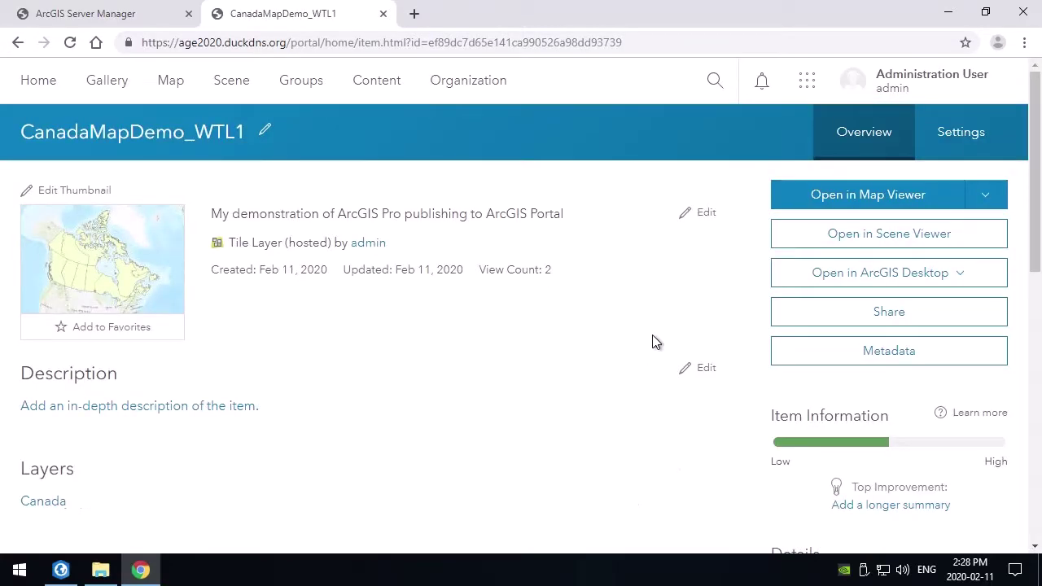
pyautogui.scroll(-2, 519, 355)
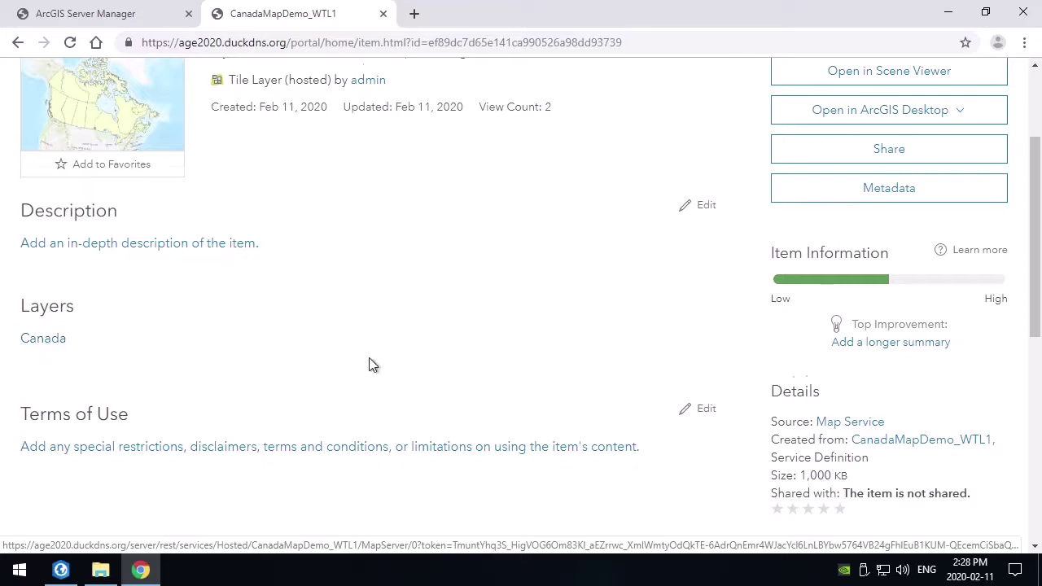
pyautogui.scroll(-5, 368, 365)
pyautogui.scroll(-2, 369, 365)
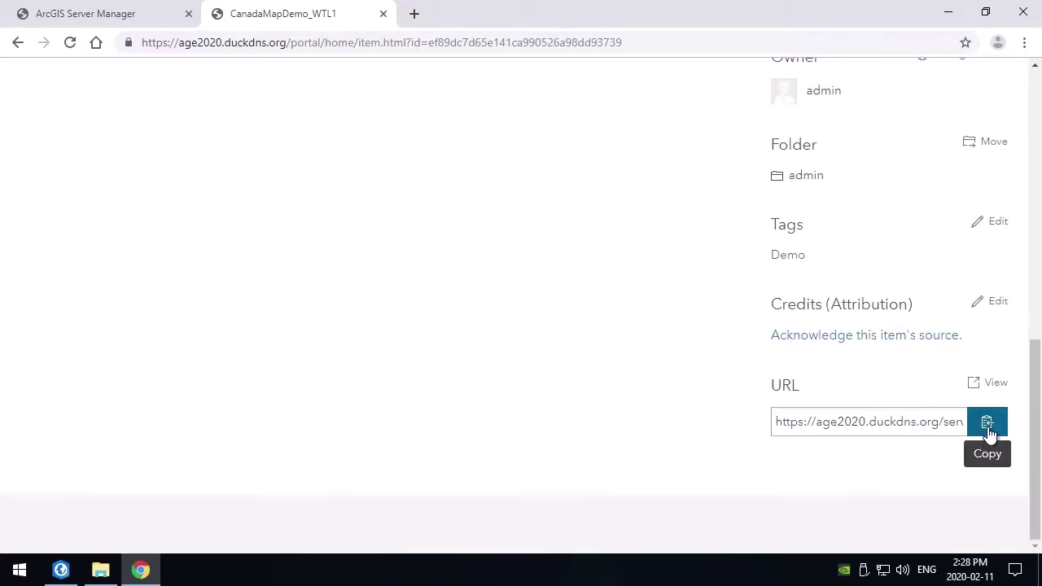
# Open the tile layer's Hosted MapServer REST page, check Server Manager, then return to the item page
pyautogui.click(994, 384)
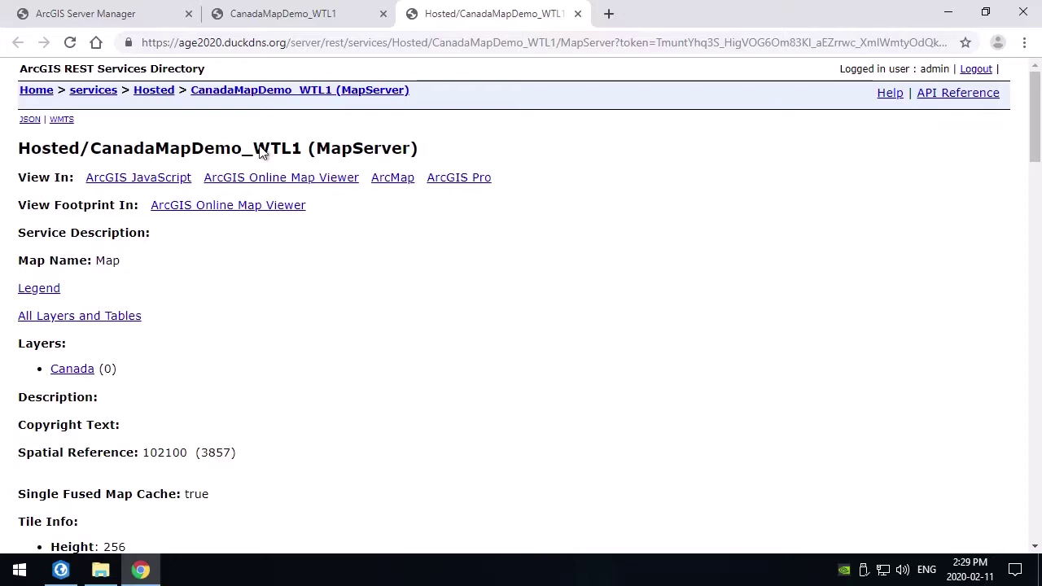
pyautogui.click(68, 15)
pyautogui.click(294, 12)
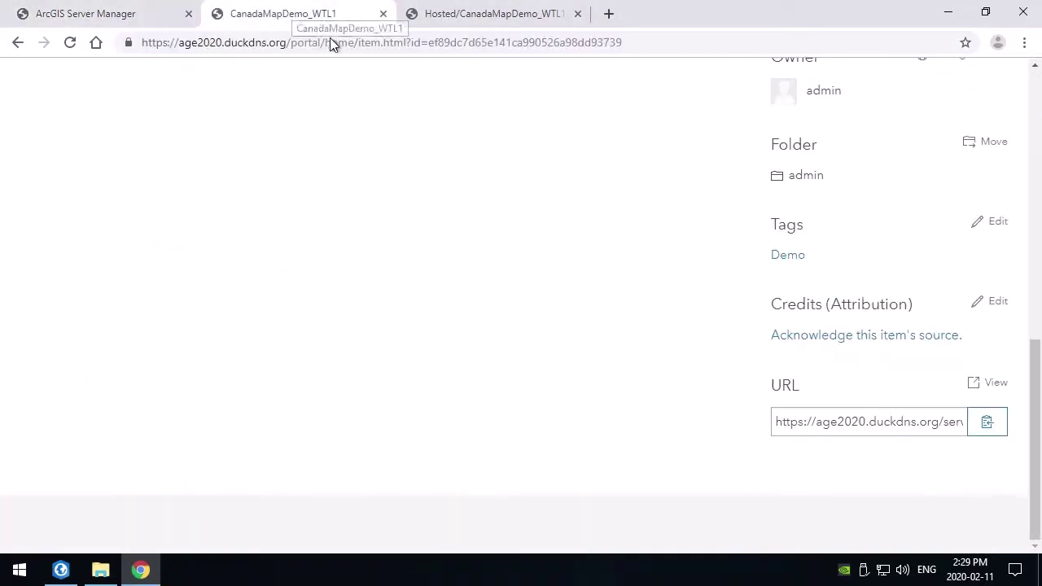
pyautogui.scroll(7, 781, 163)
pyautogui.scroll(2, 781, 178)
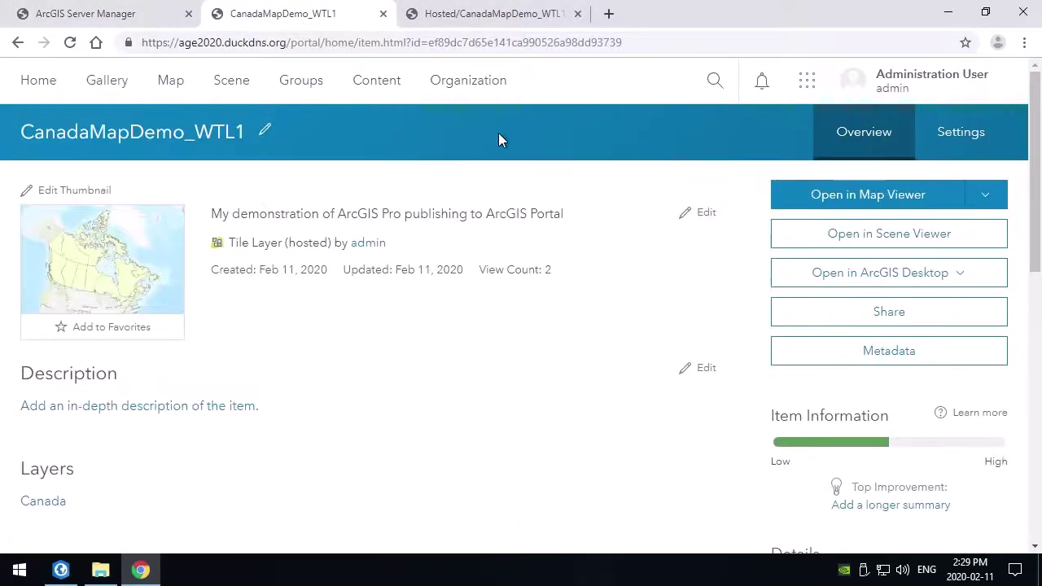
pyautogui.click(390, 88)
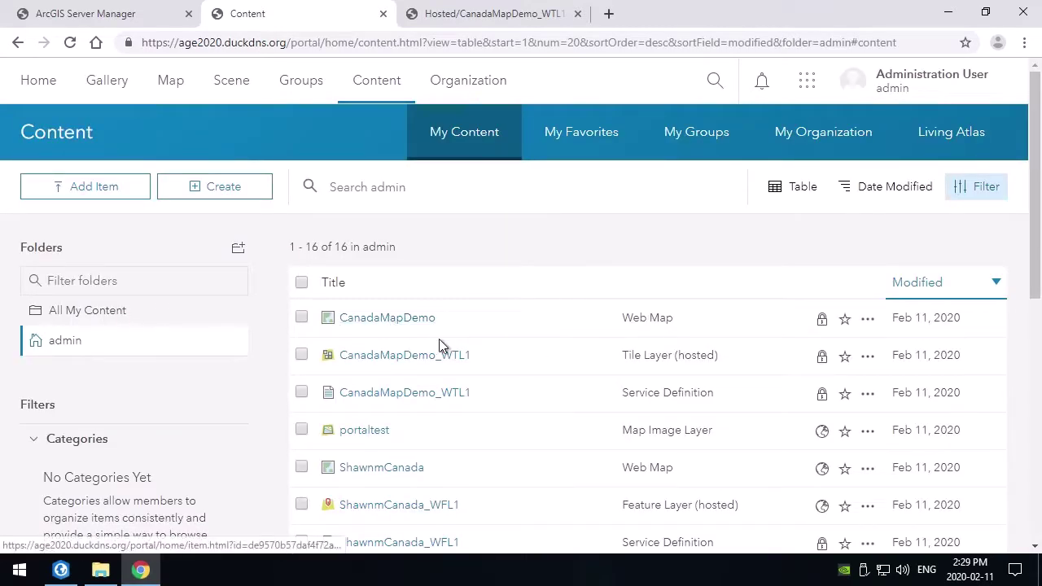
pyautogui.click(470, 15)
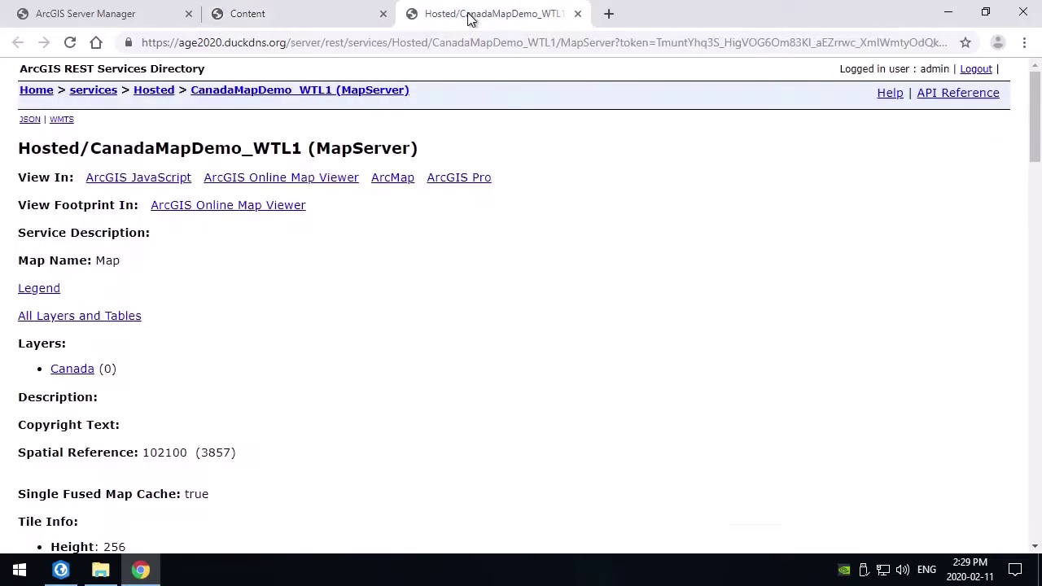
pyautogui.scroll(-9, 280, 315)
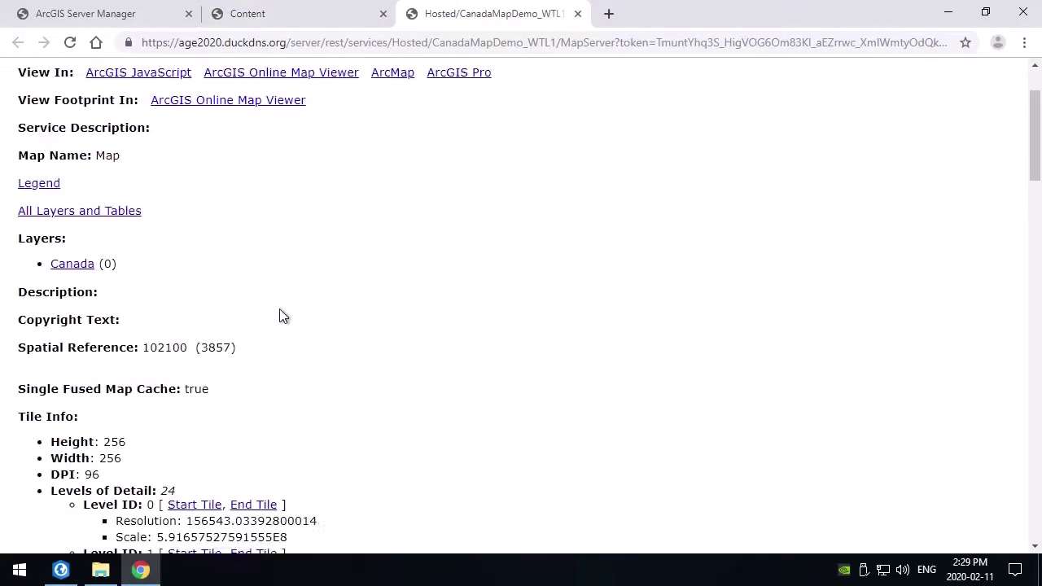
pyautogui.scroll(-12, 279, 316)
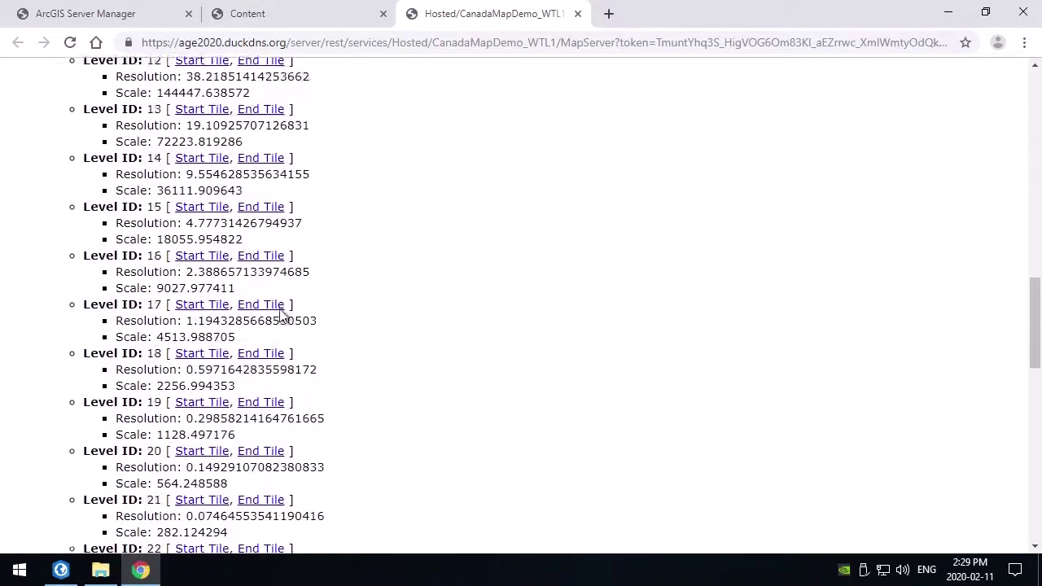
pyautogui.scroll(7, 279, 309)
pyautogui.scroll(15, 279, 316)
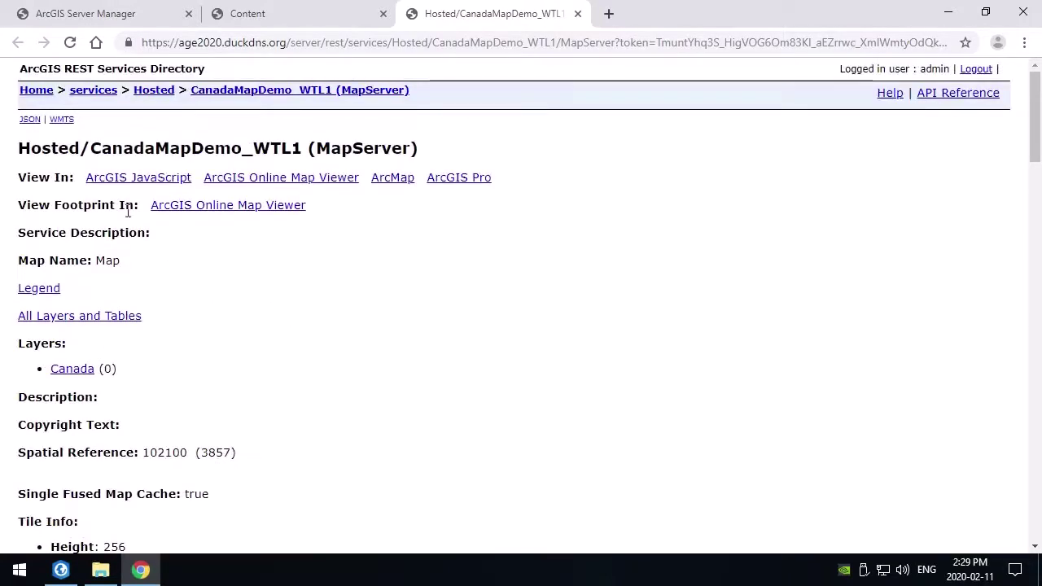
# View CanadaMapDemo_WTL1 in the ArcGIS JavaScript viewer, zoom into the Canada tiles, then close it
pyautogui.click(124, 180)
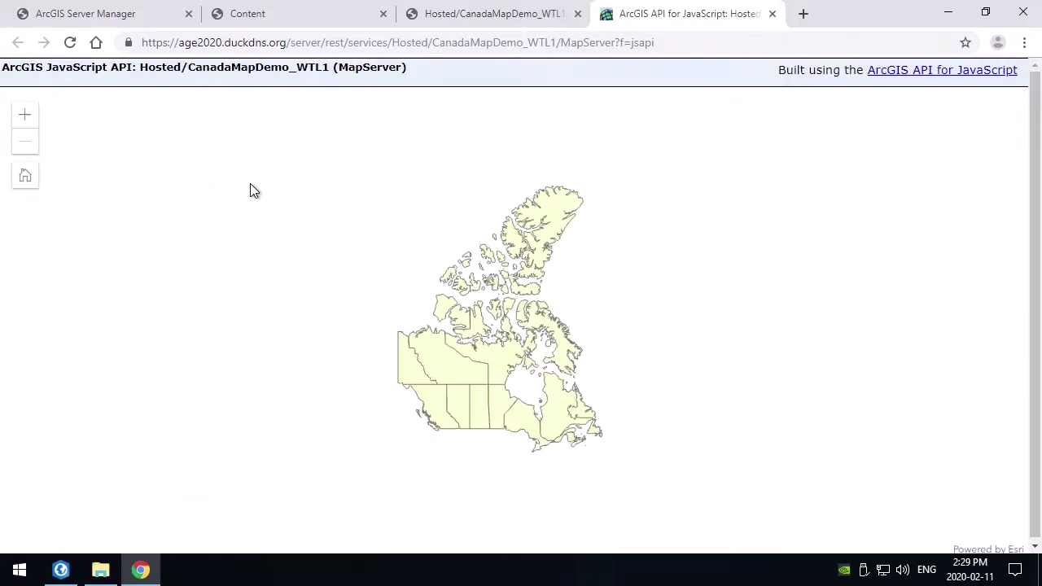
pyautogui.scroll(1, 481, 342)
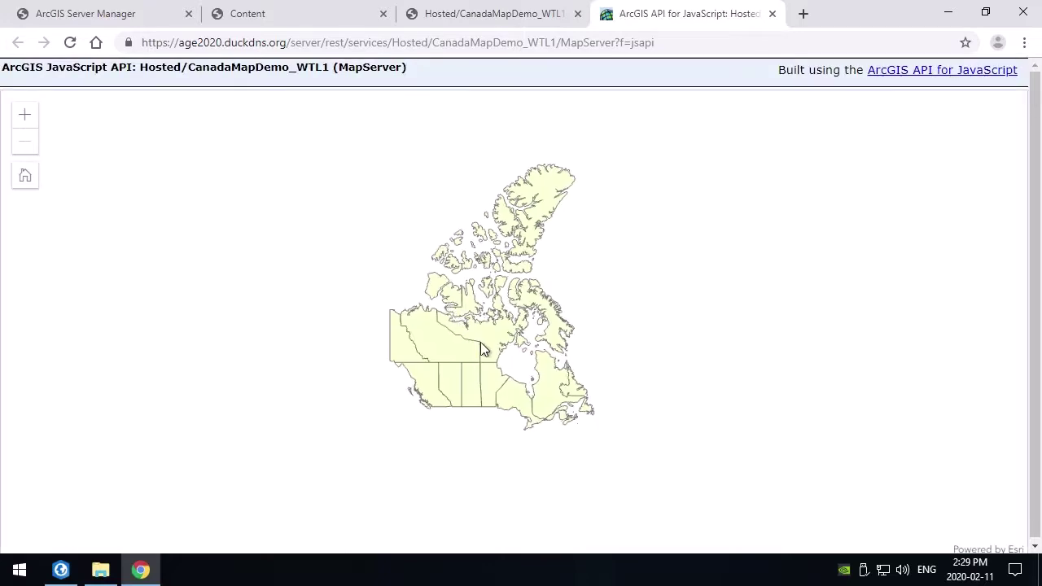
pyautogui.scroll(1, 481, 342)
pyautogui.scroll(1, 480, 348)
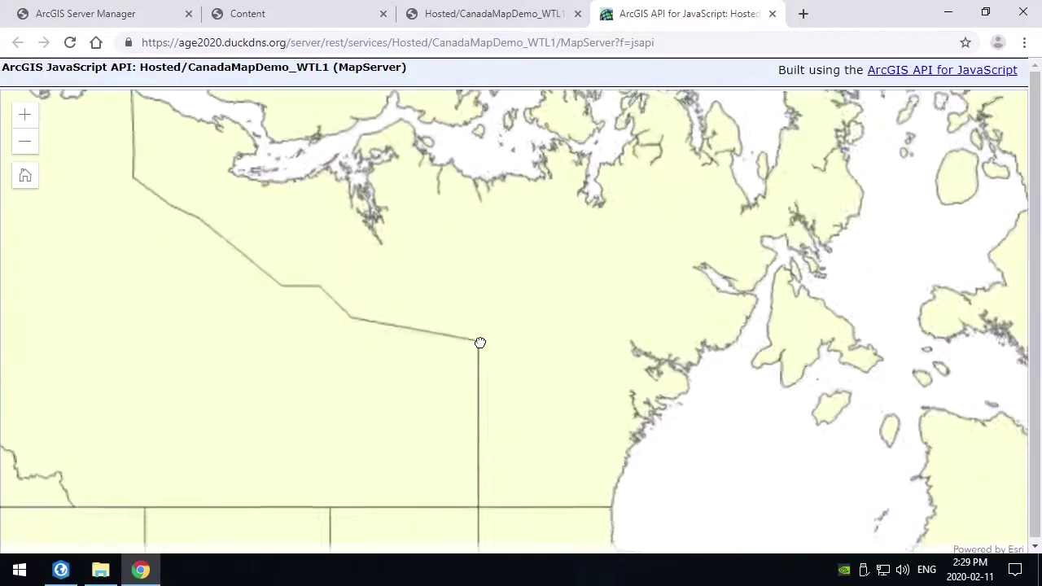
pyautogui.scroll(1, 480, 348)
pyautogui.scroll(1, 480, 343)
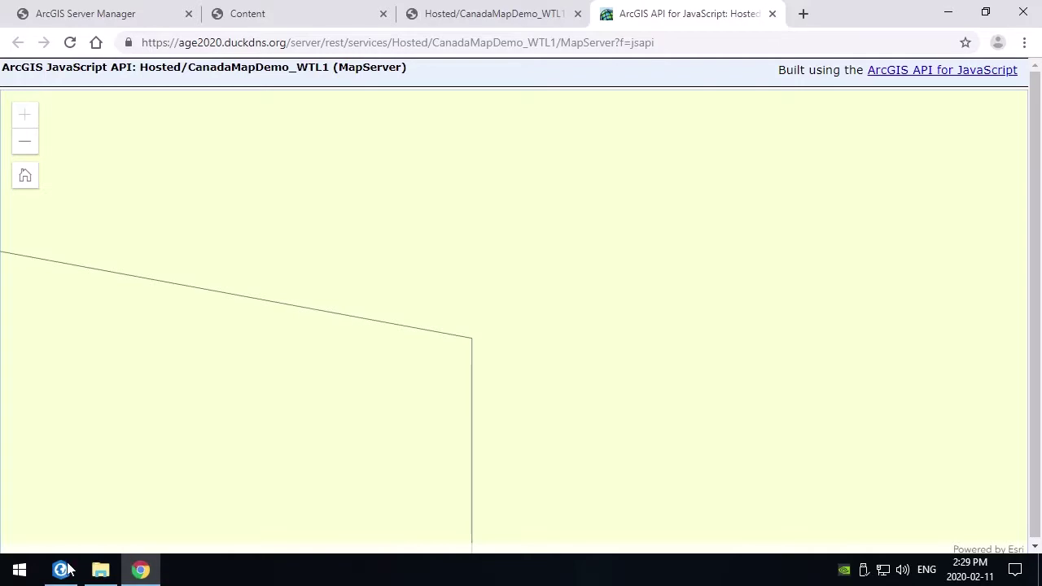
pyautogui.moveTo(63, 572)
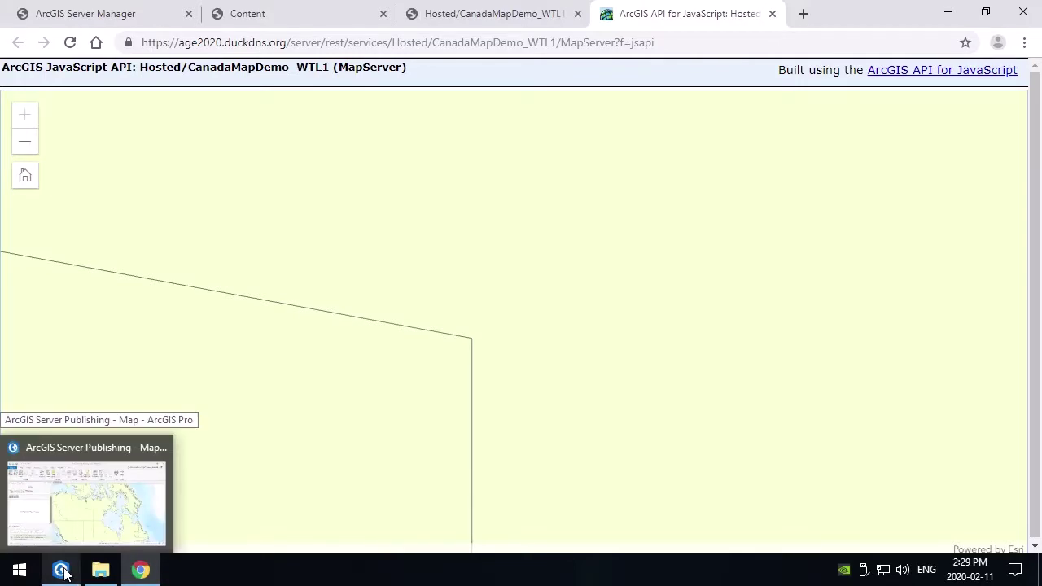
pyautogui.click(773, 14)
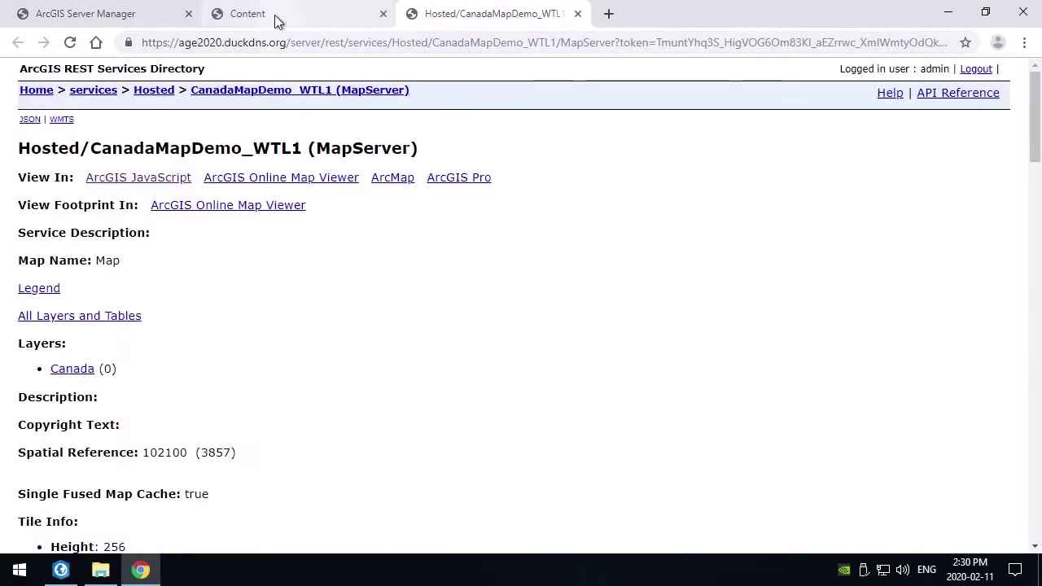
# Reload Server Manager and show CanadaMapDemo_WTL1's service workspaces from the Hosted folder
pyautogui.click(273, 18)
pyautogui.click(73, 18)
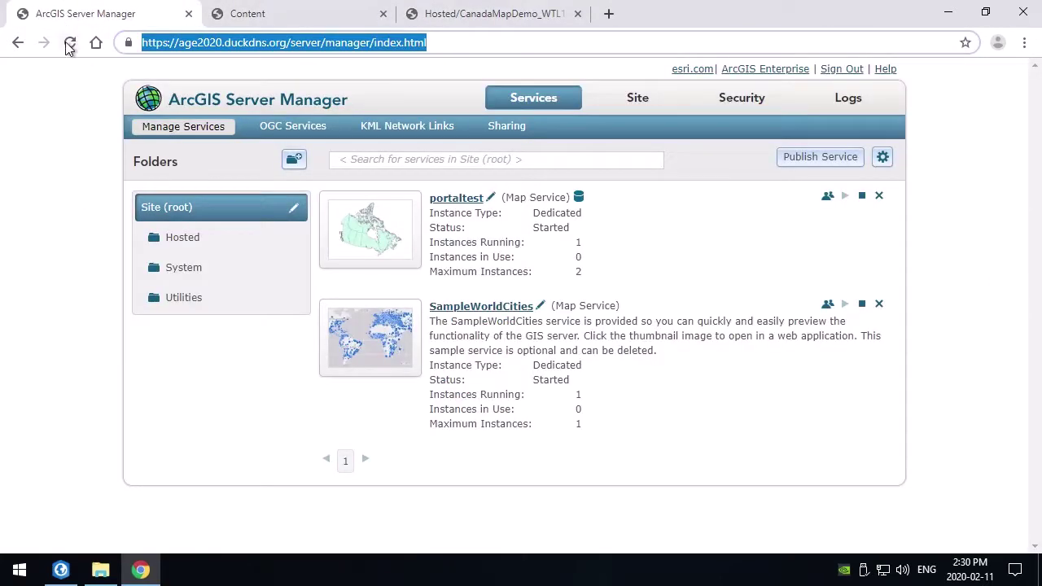
pyautogui.click(70, 42)
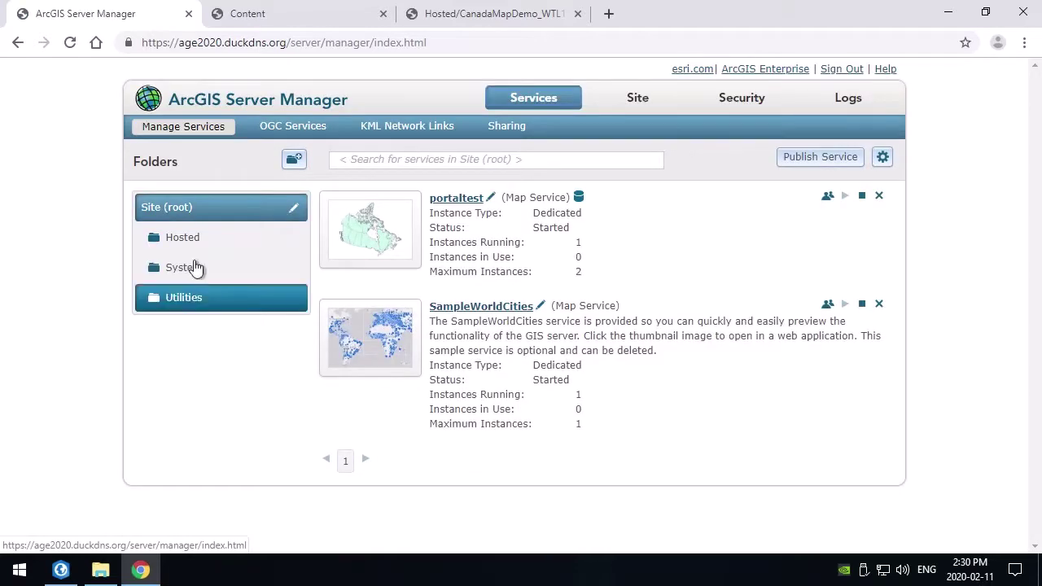
pyautogui.click(181, 244)
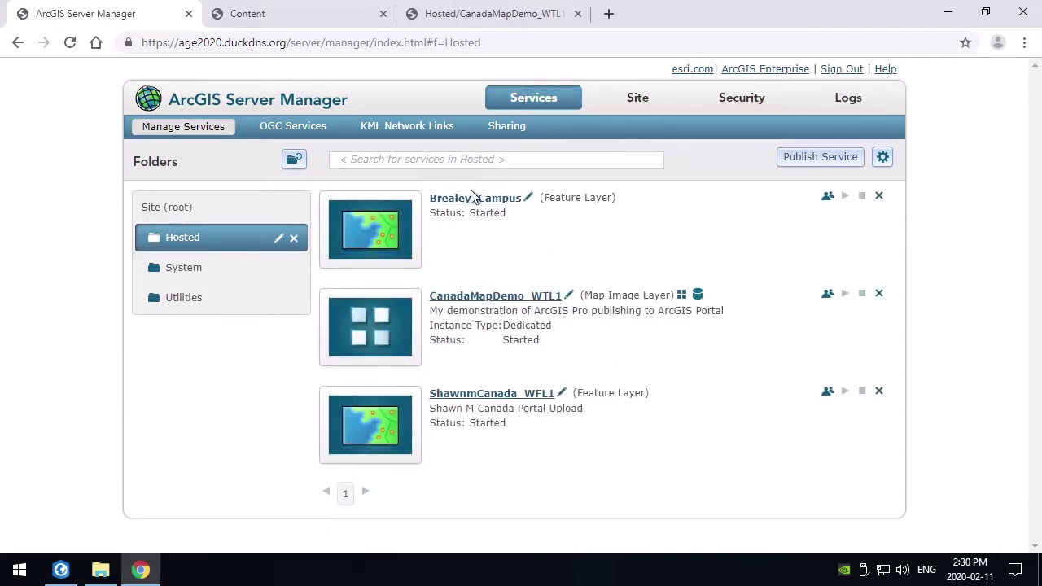
pyautogui.click(697, 296)
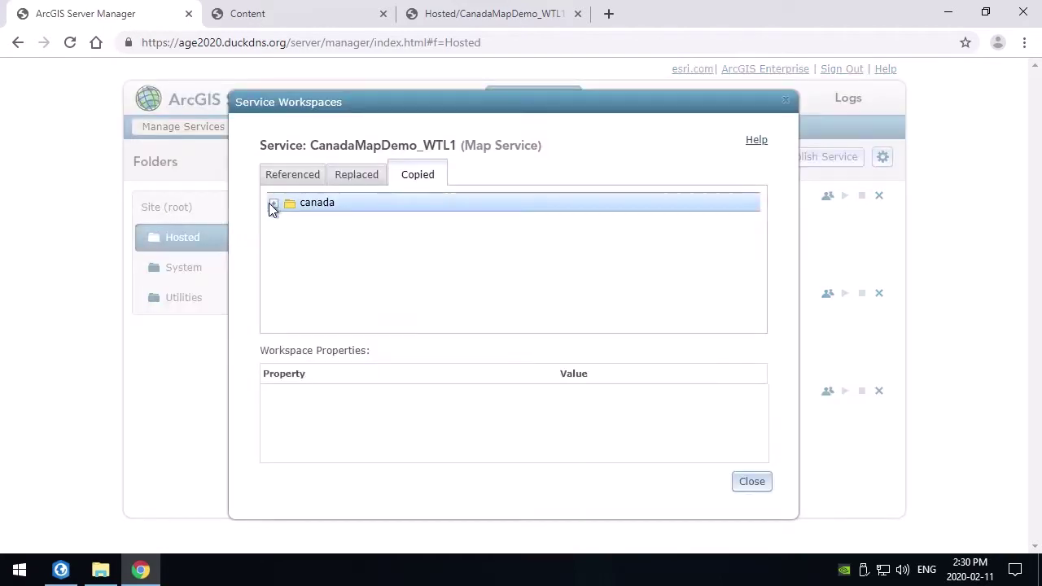
# Expand the copied canada workspace, check Canada's database path, and close the workspaces dialog
pyautogui.click(274, 203)
pyautogui.click(303, 222)
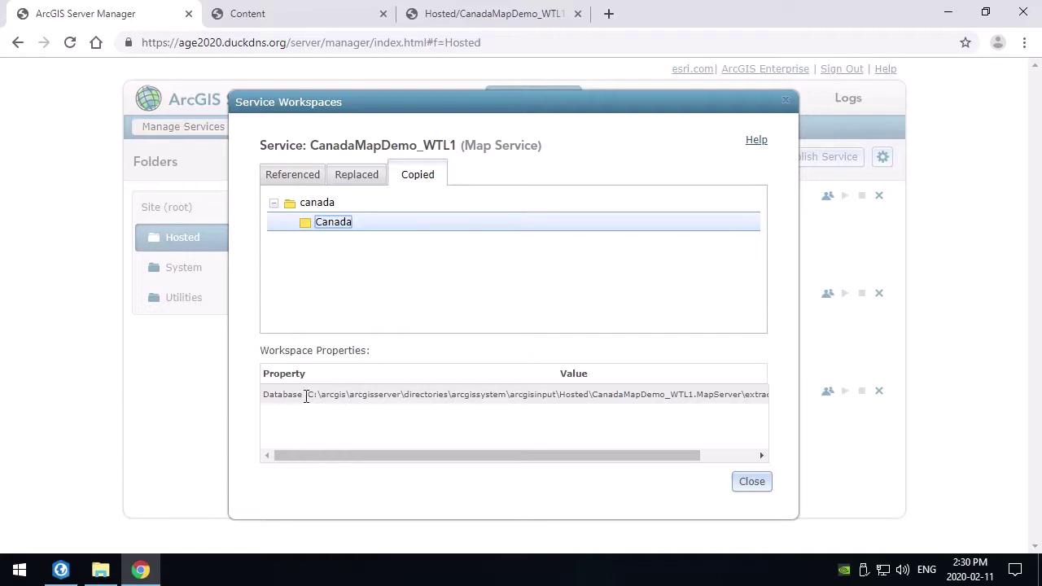
pyautogui.moveTo(307, 395); pyautogui.dragTo(788, 404)
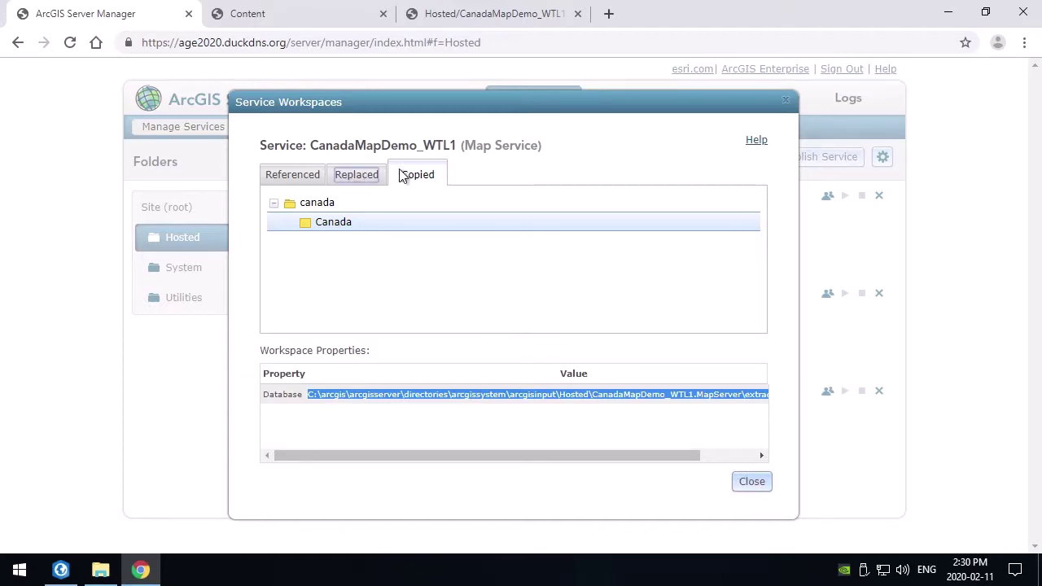
pyautogui.click(752, 484)
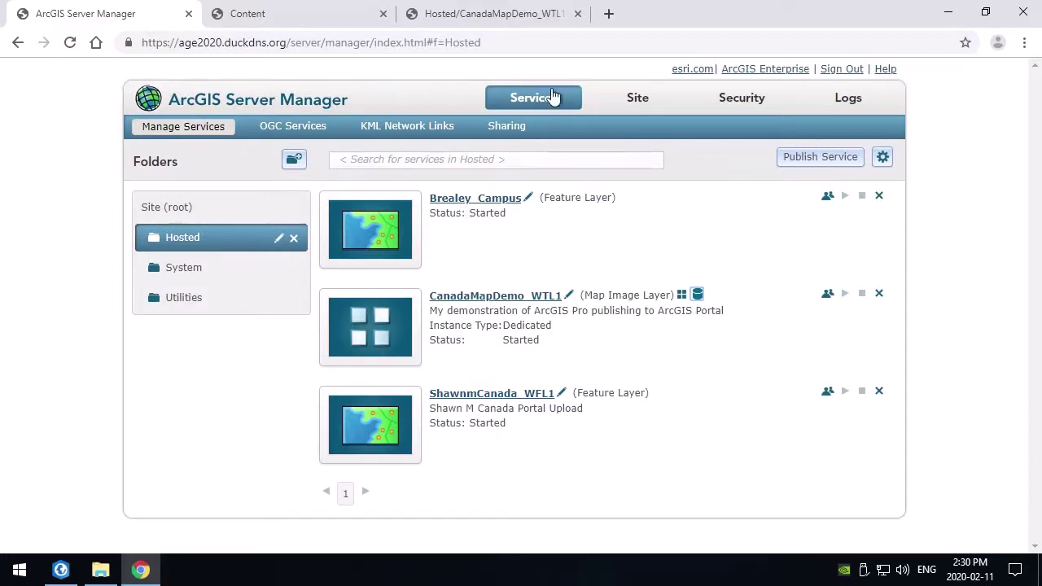
# Scroll through the portal's My Content items, then return to the CanadaMapDemo_WTL1 MapServer page
pyautogui.click(263, 14)
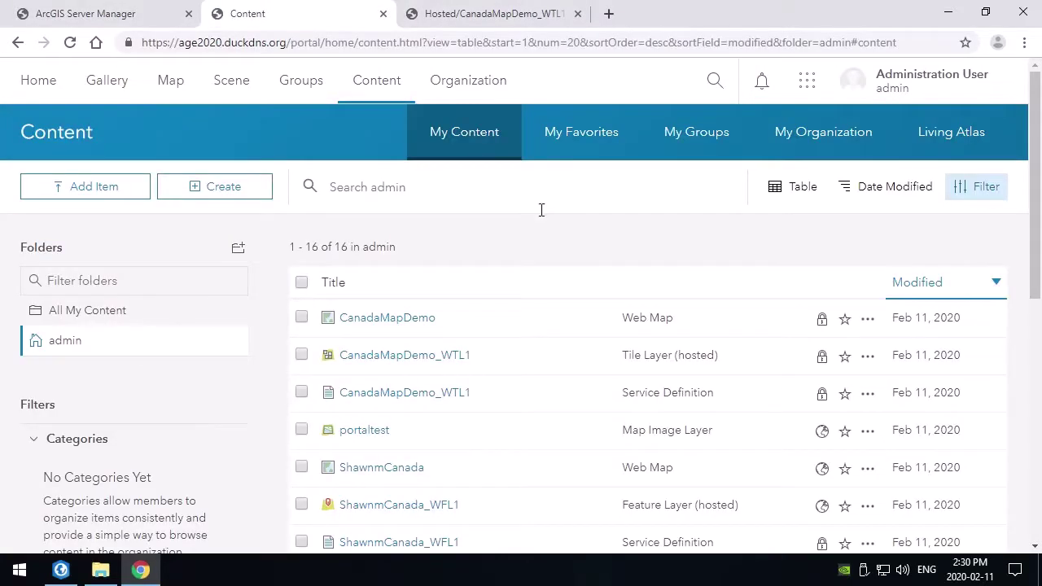
pyautogui.scroll(-2, 541, 210)
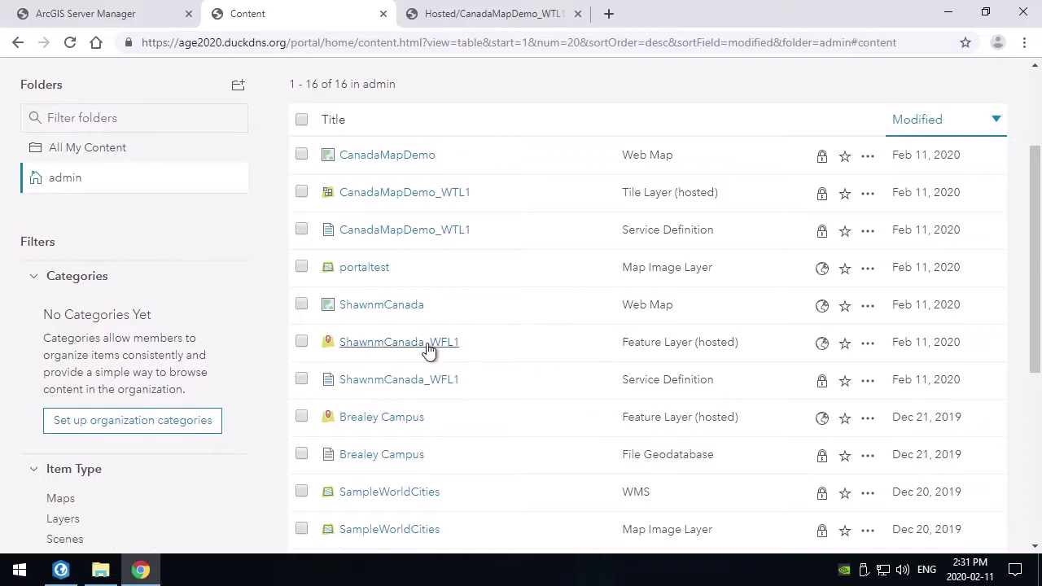
pyautogui.click(470, 20)
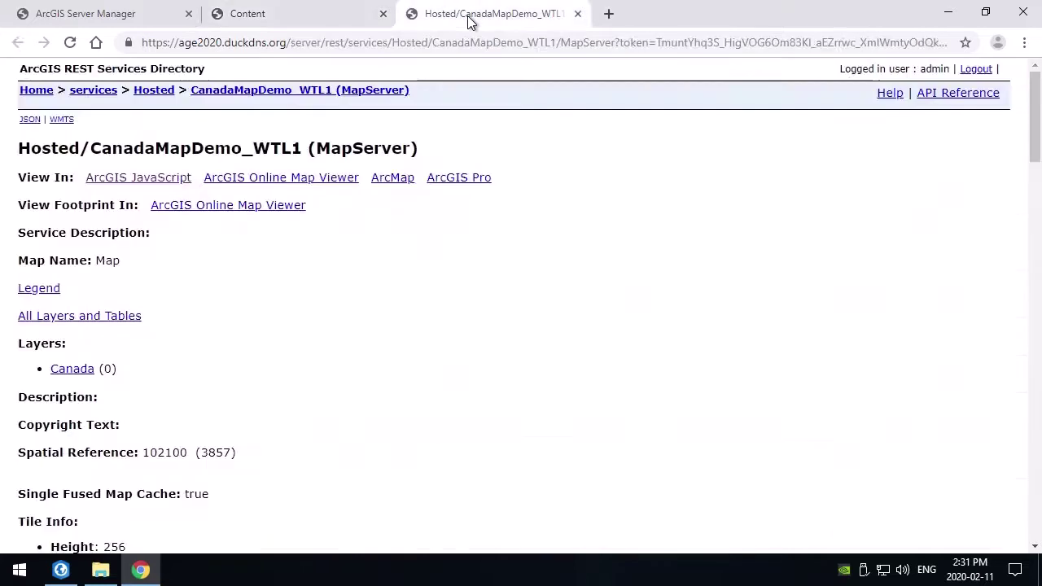
# From the Hosted folder, inspect the ShawnmCanada_WFL1 feature service page and its offered viewer
pyautogui.click(159, 89)
pyautogui.click(183, 293)
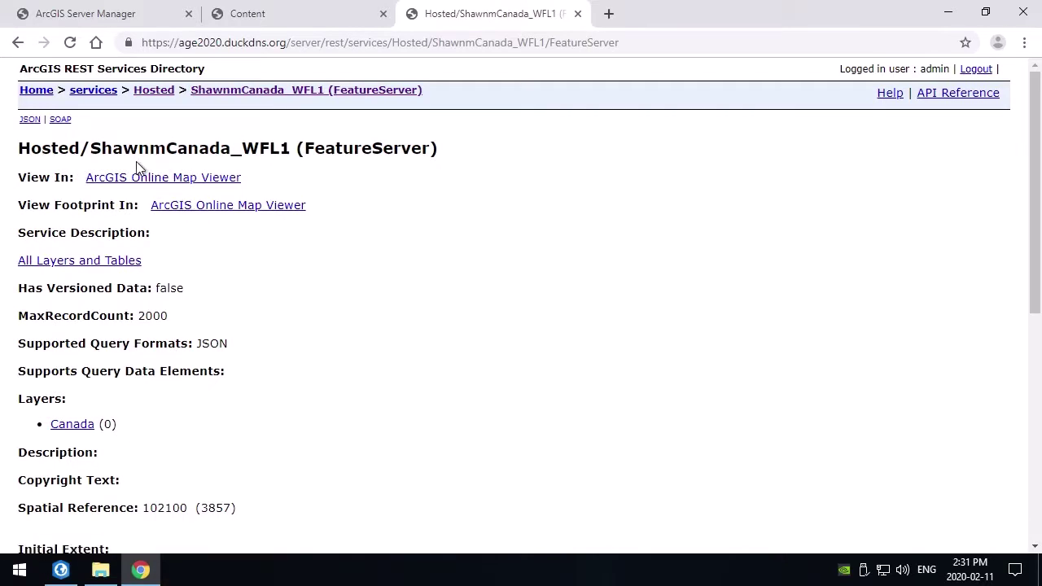
pyautogui.moveTo(75, 177); pyautogui.dragTo(244, 178)
pyautogui.click(278, 184)
pyautogui.click(140, 93)
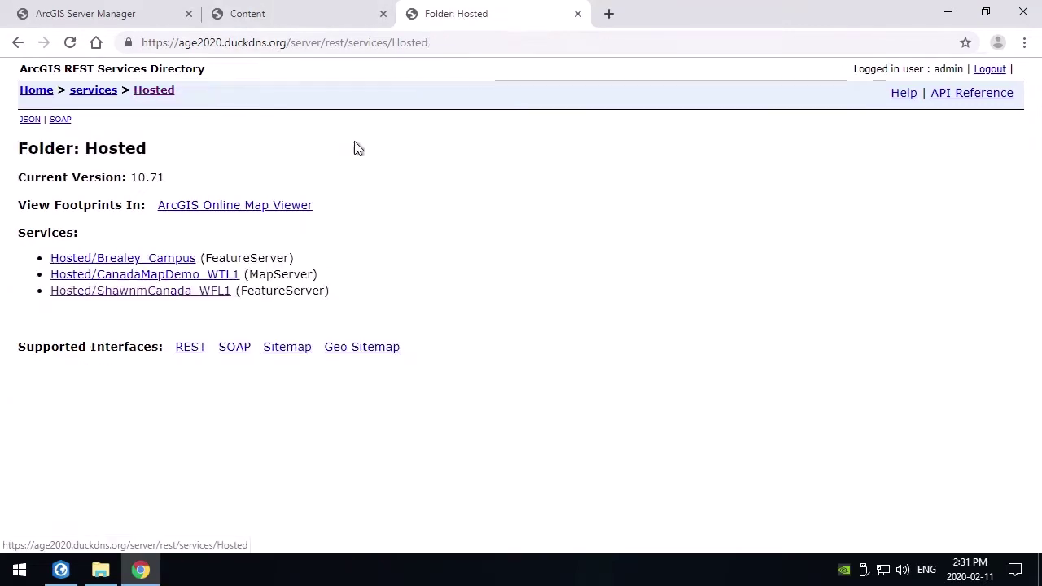
# Open CanadaMapDemo_WTL1's map service, go back, and compare ShawnmCanada_WFL1's FeatureServer type in the listing
pyautogui.click(181, 275)
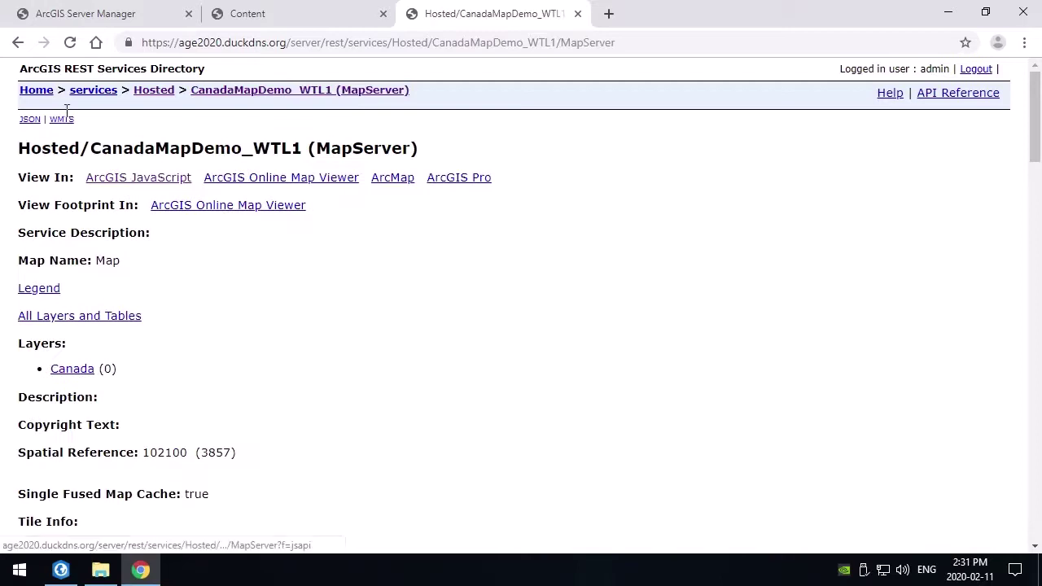
pyautogui.click(18, 42)
pyautogui.doubleClick(320, 292)
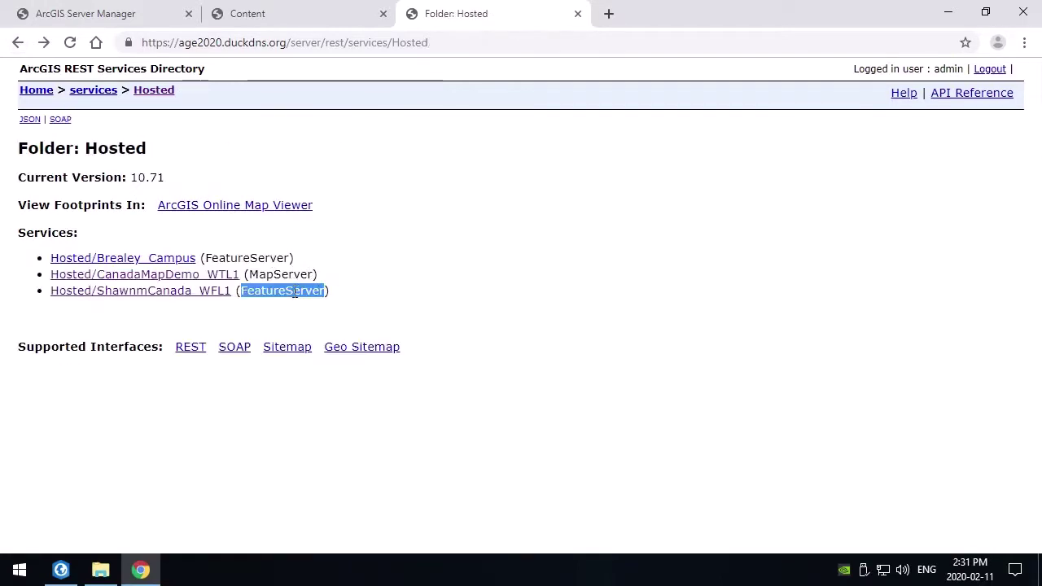
pyautogui.click(412, 316)
pyautogui.doubleClick(283, 291)
pyautogui.click(323, 253)
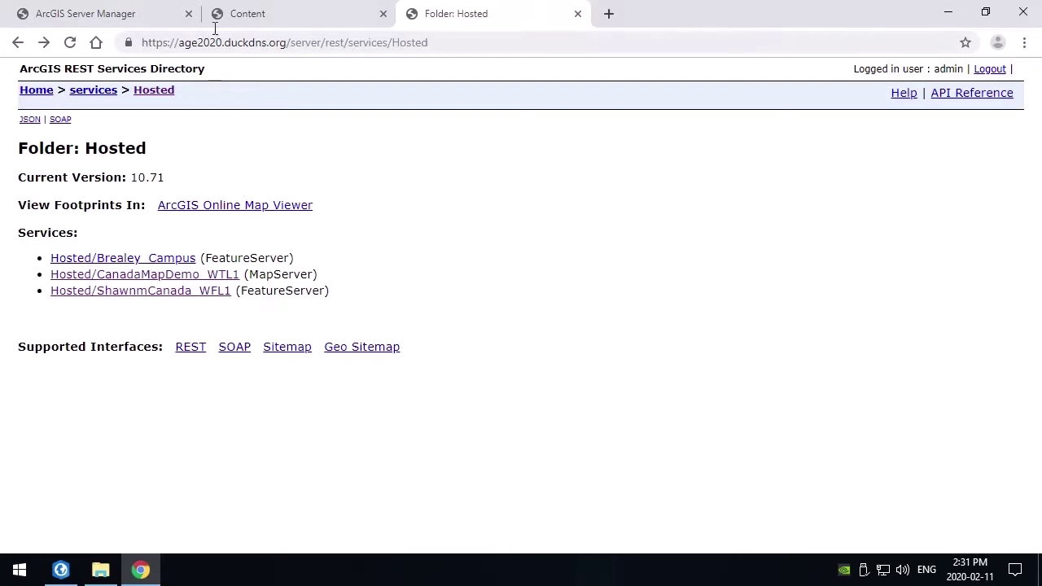
pyautogui.click(122, 18)
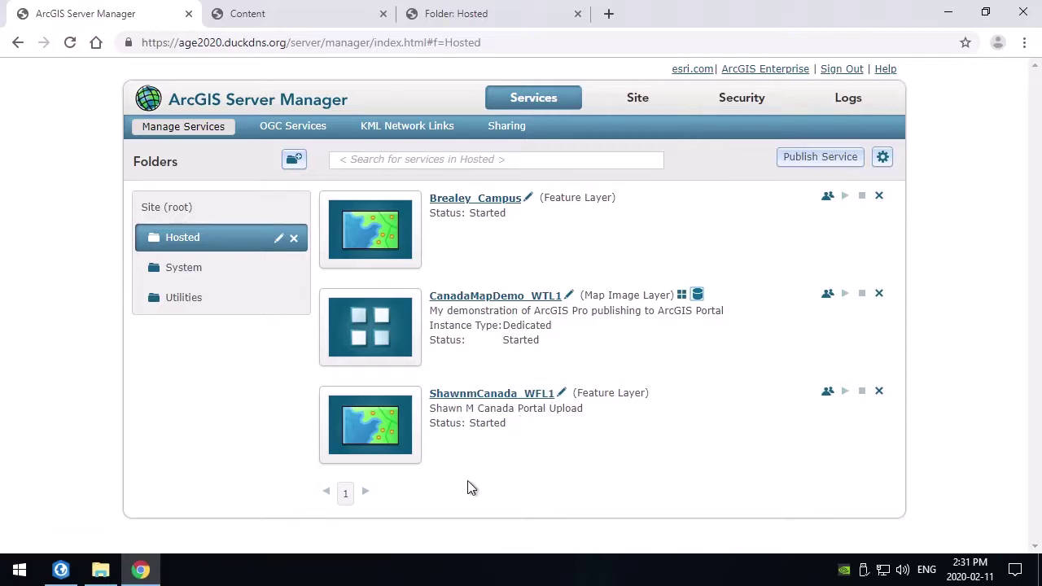
# Confirm ShawnmCanada_WFL1 is a Feature Layer in Server Manager, then return to portal content
pyautogui.click(498, 403)
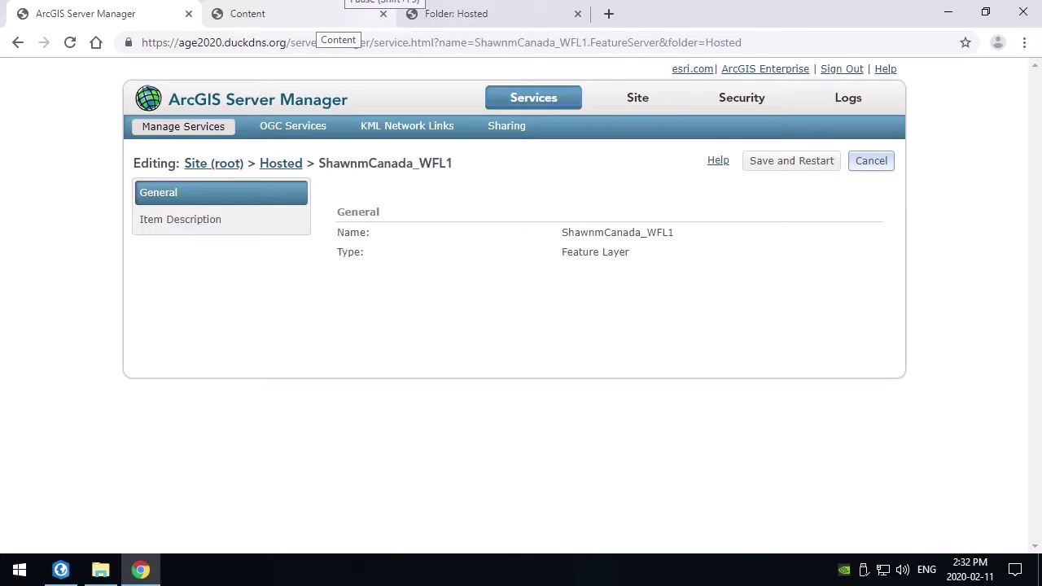
pyautogui.click(375, 8)
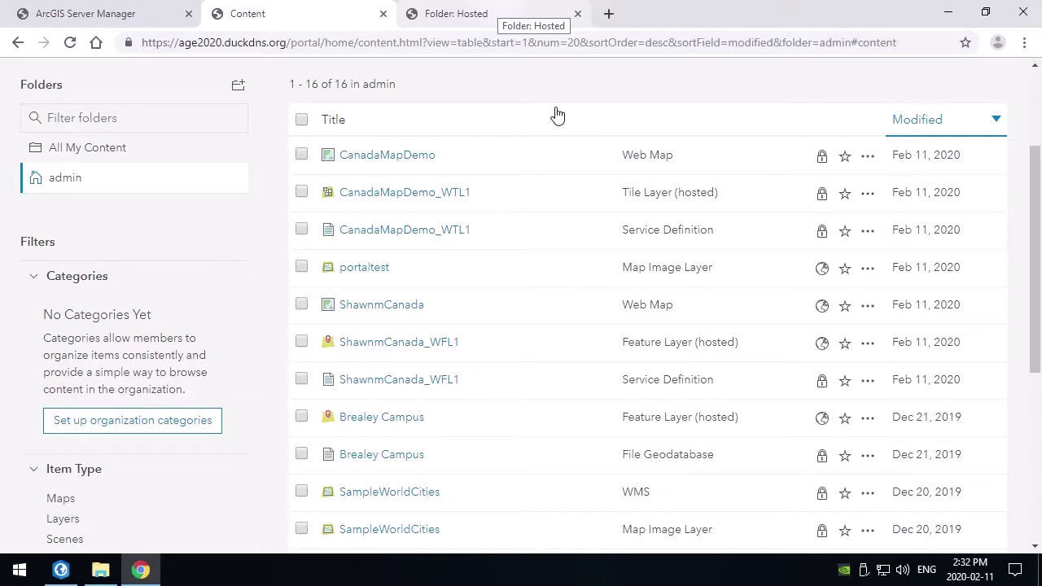
pyautogui.scroll(3, 570, 116)
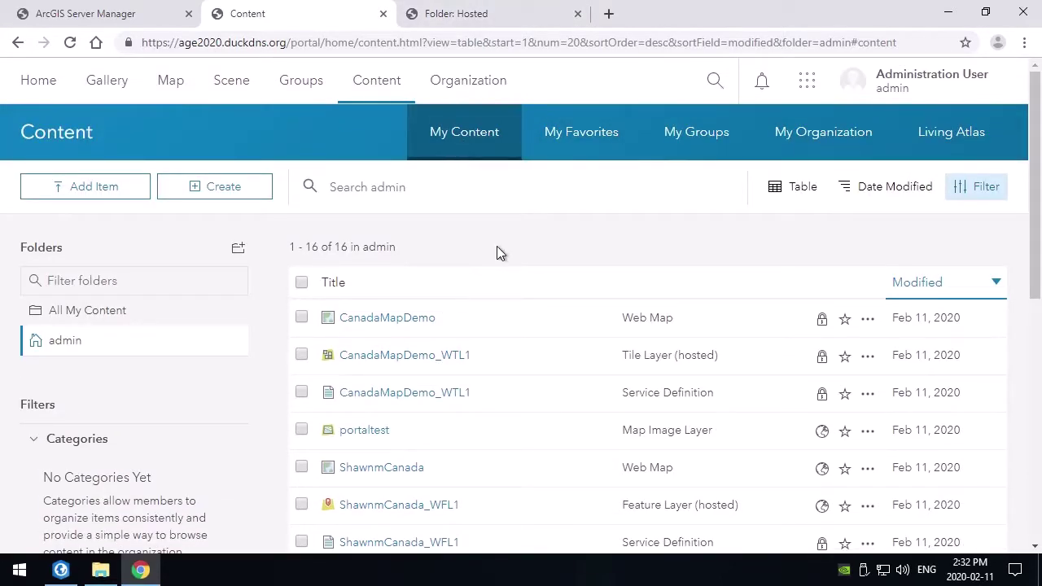
pyautogui.scroll(-2, 538, 221)
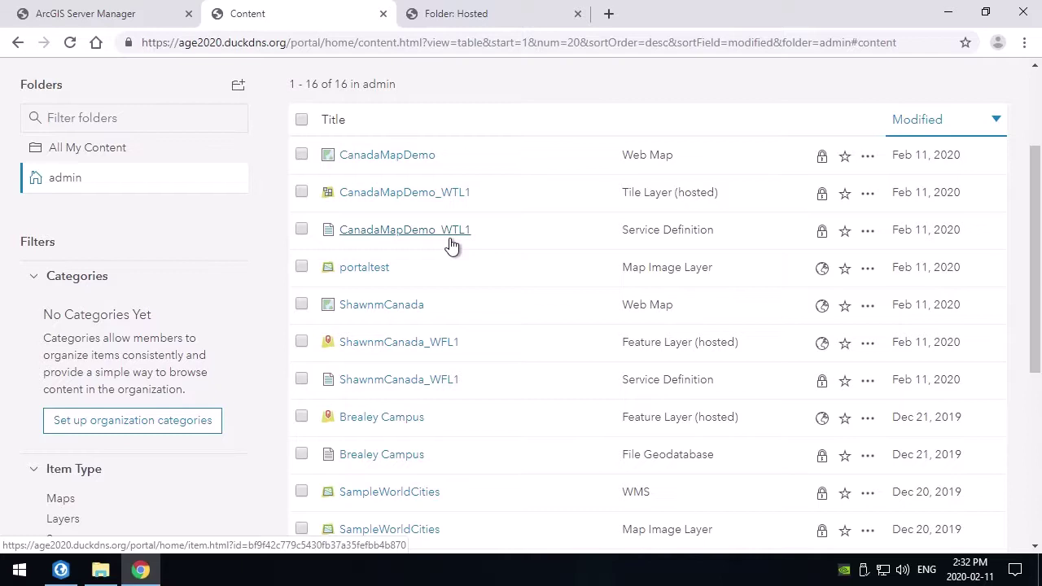
pyautogui.click(301, 341)
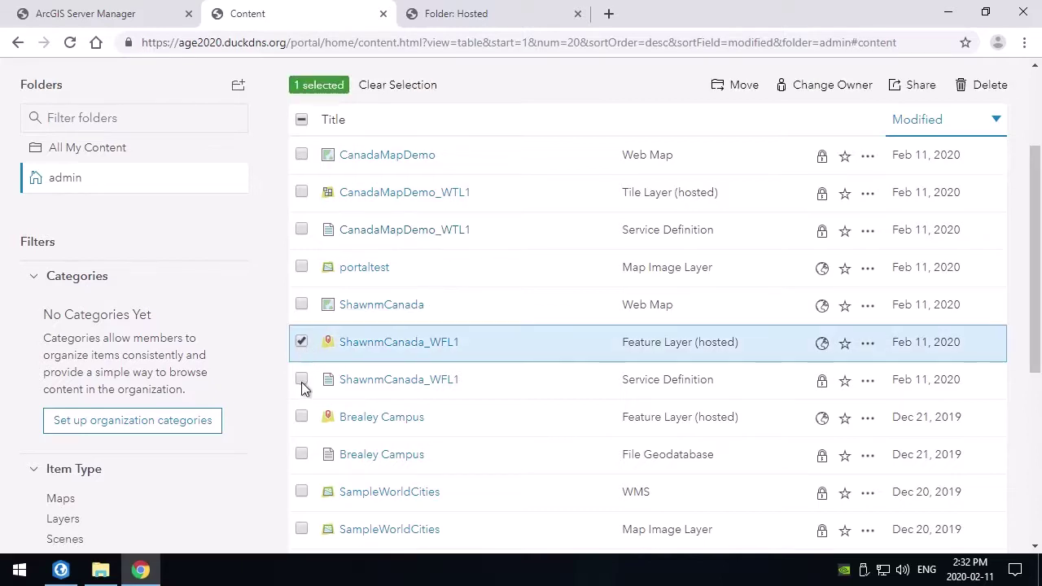
pyautogui.click(301, 381)
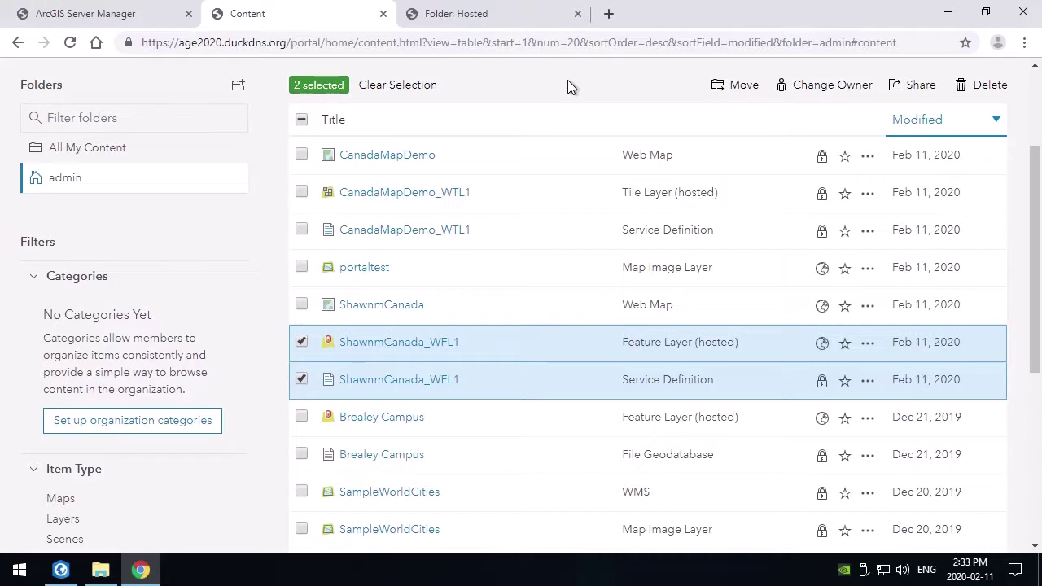
pyautogui.click(302, 343)
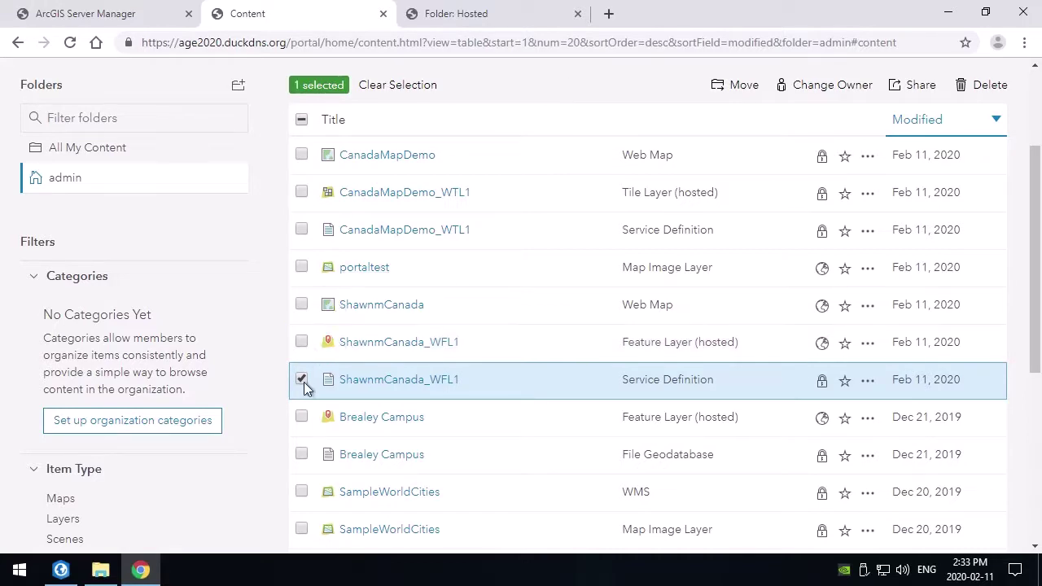
pyautogui.click(302, 380)
pyautogui.scroll(2, 459, 356)
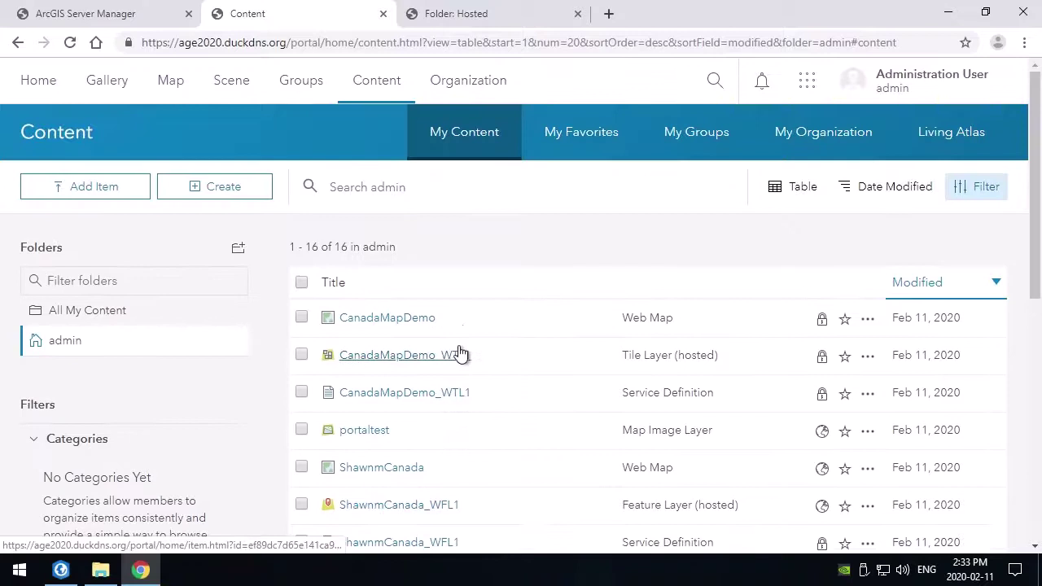
pyautogui.scroll(-1, 465, 331)
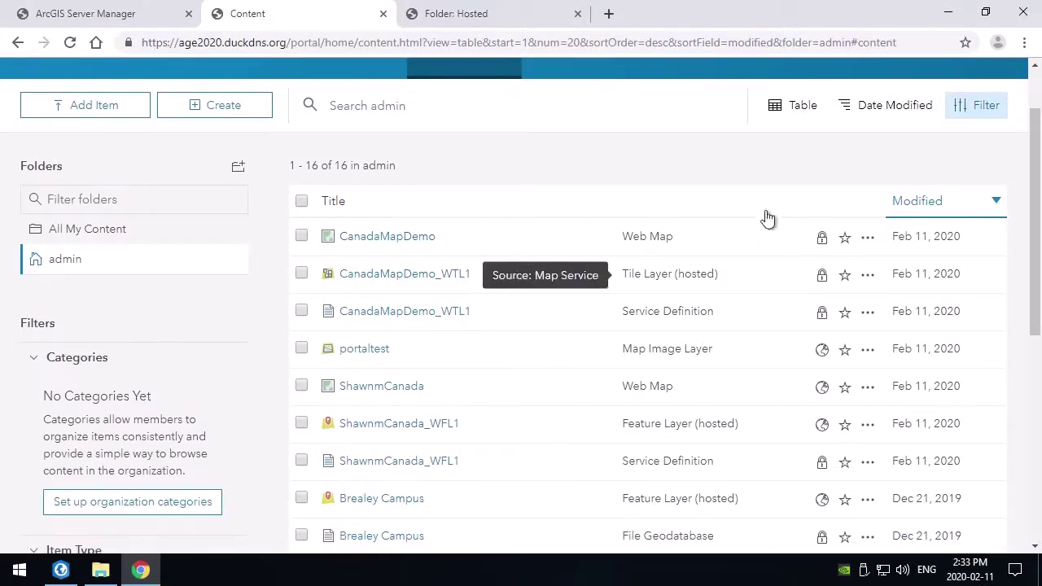